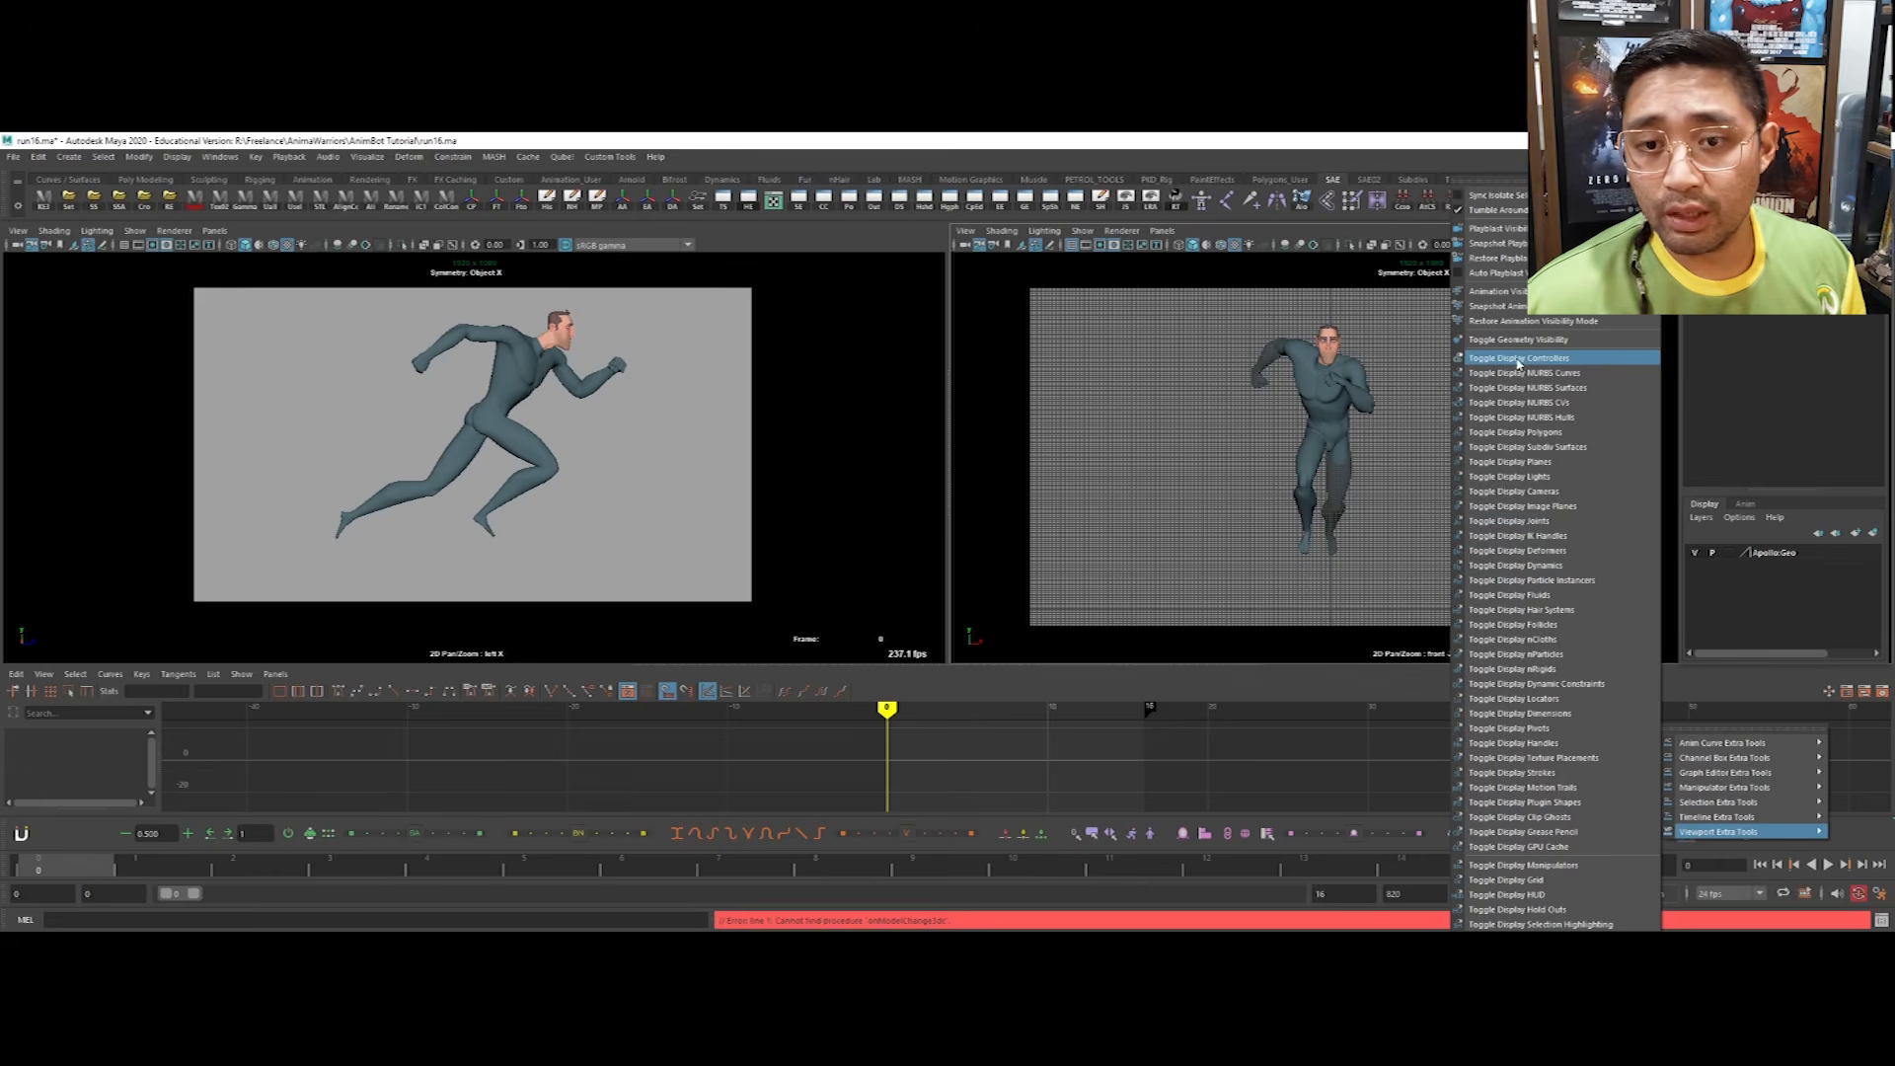
- Toggle the rig controls' display in the front view on and off repeatedly, and inspect that view's object display options
left_click(1119, 454)
key("alt+1")
key("alt+1")
key("alt+1")
key("alt+1")
key("alt+1")
key("alt+1")
key("alt+1")
key("alt+1")
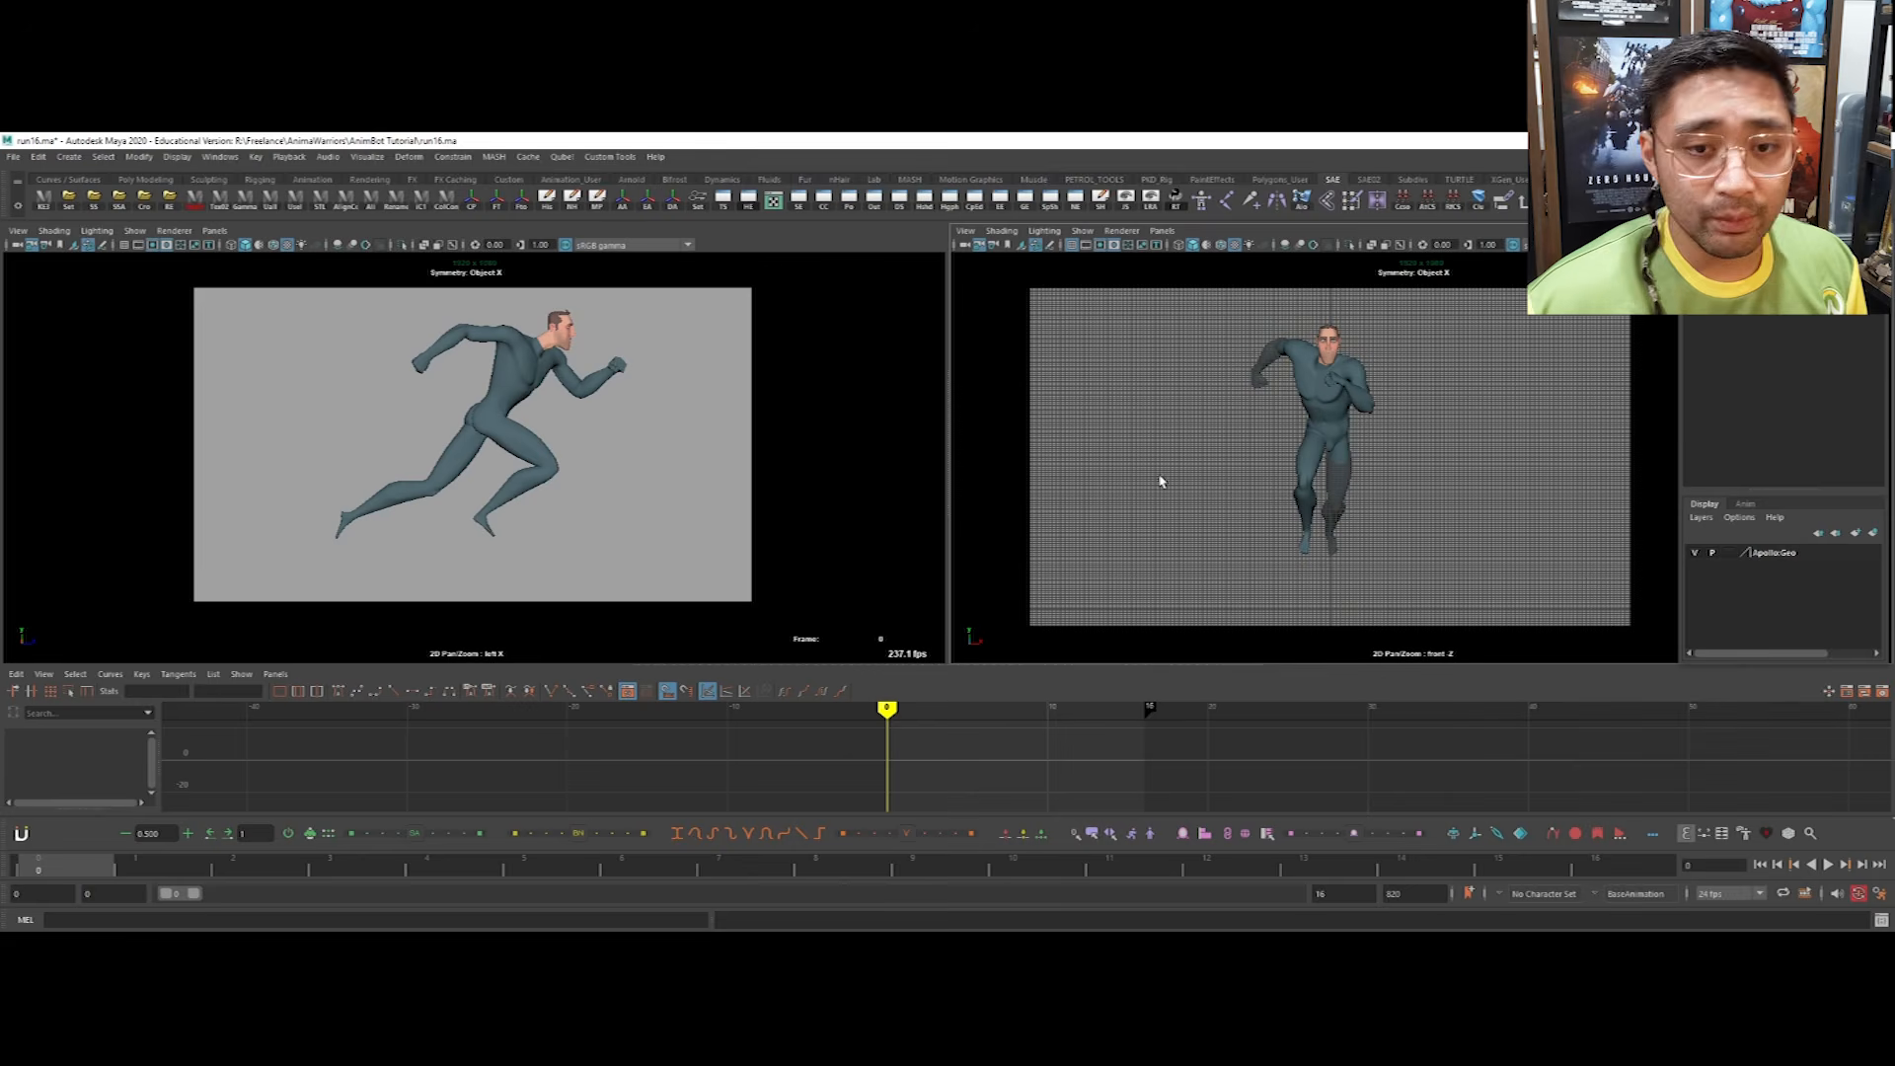
key("alt+1")
key("alt+1")
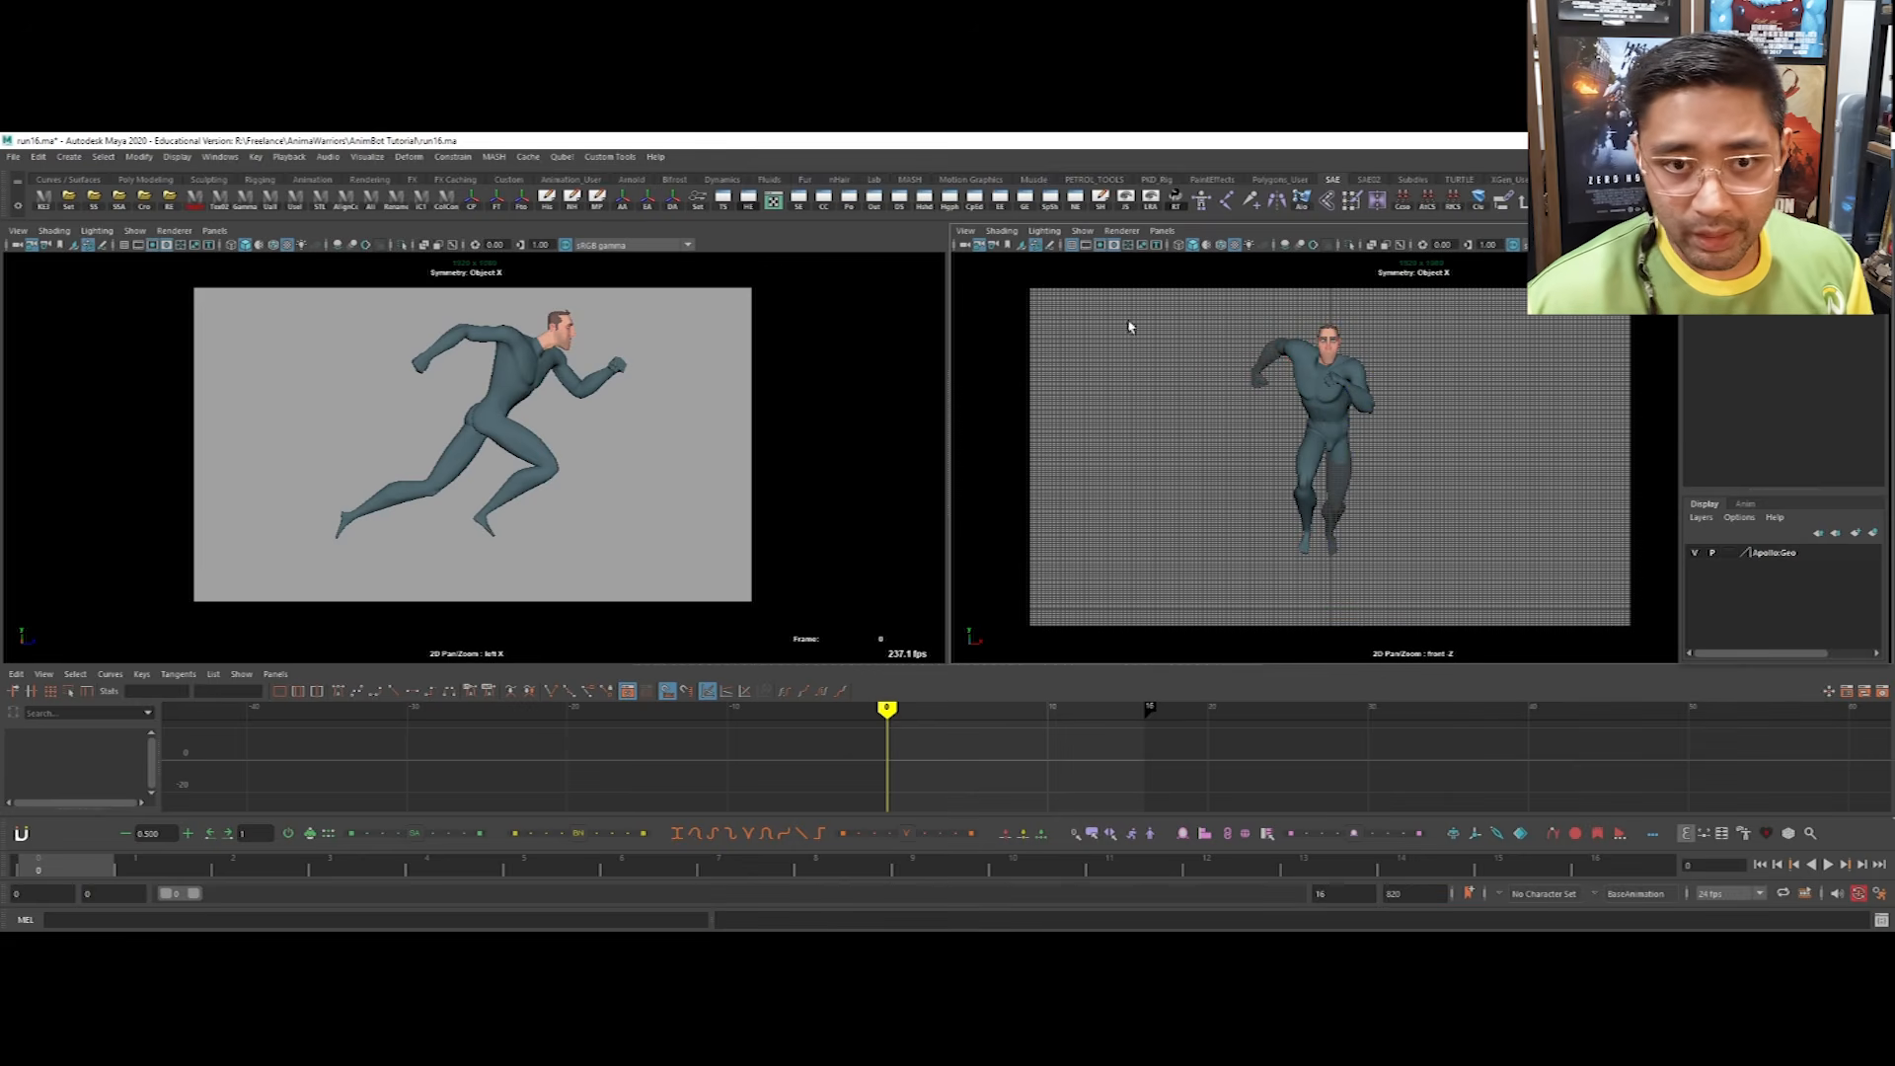
left_click(1083, 231)
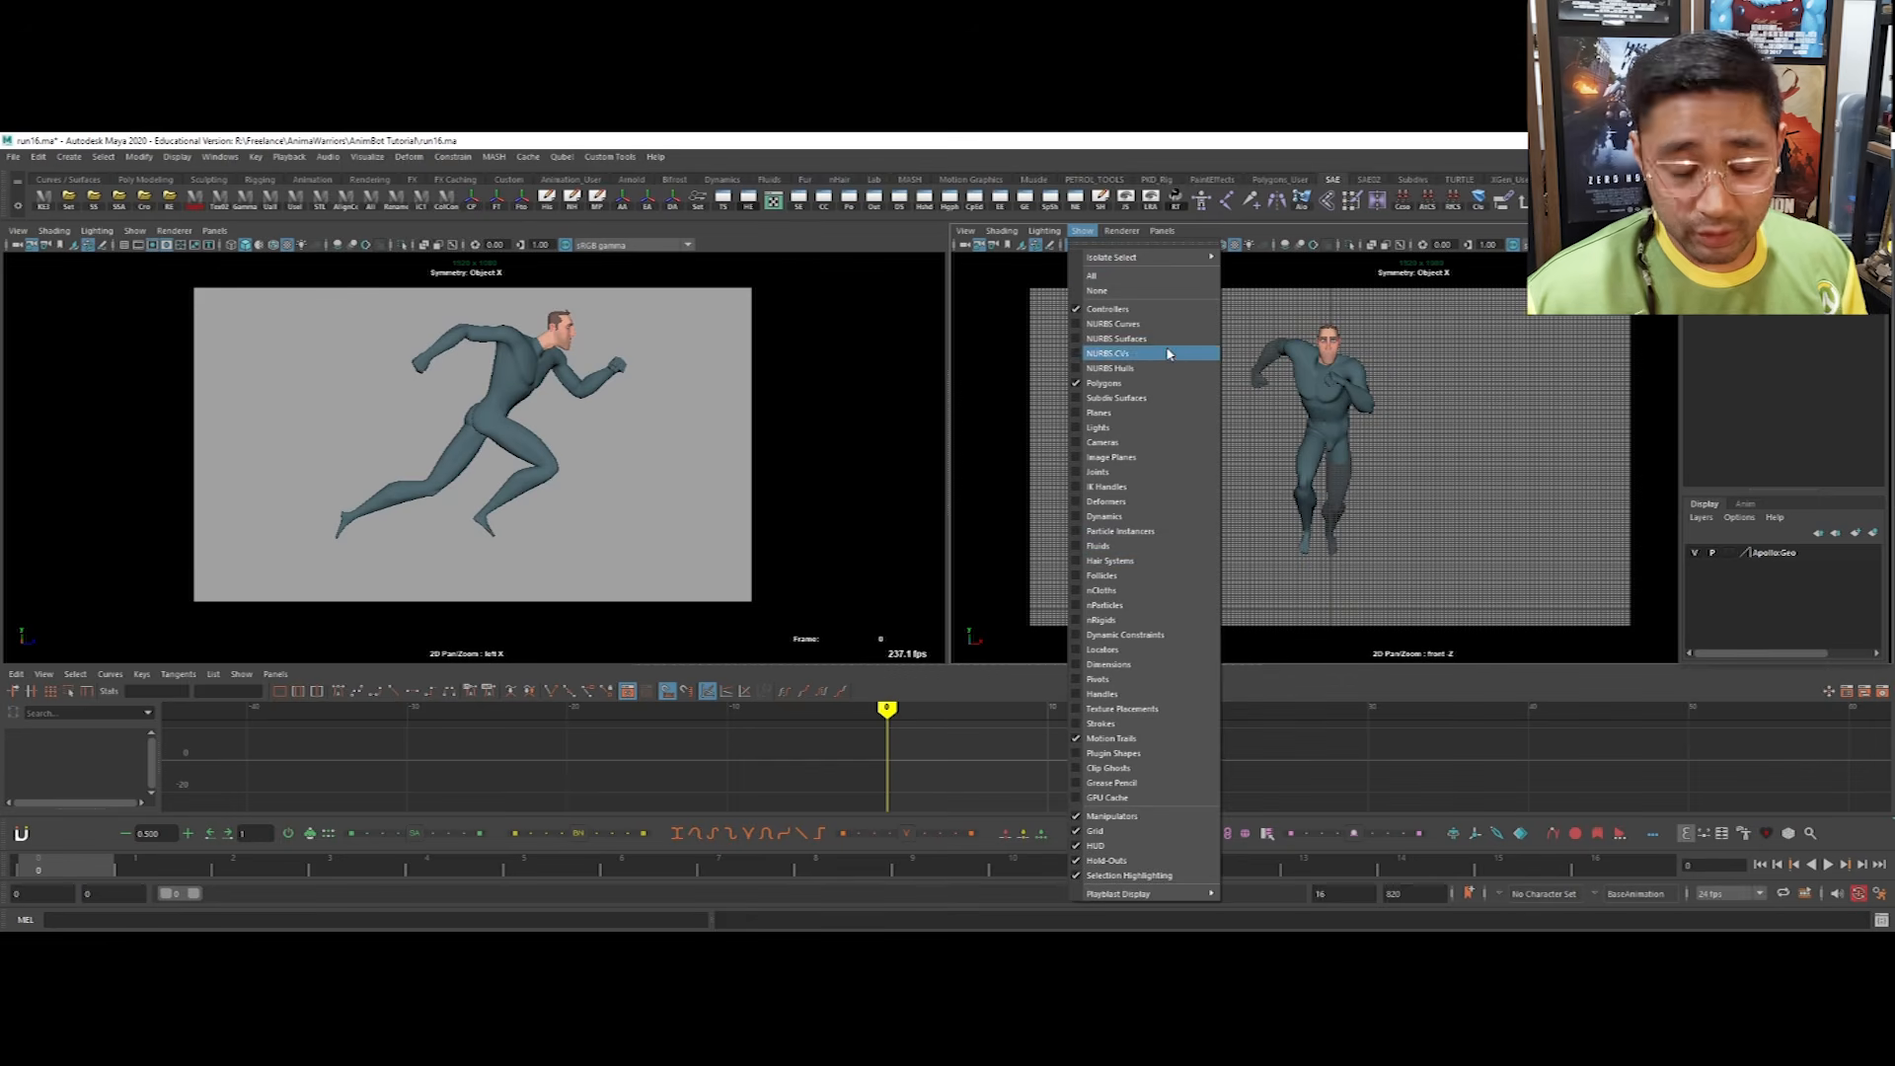
left_click(1521, 459)
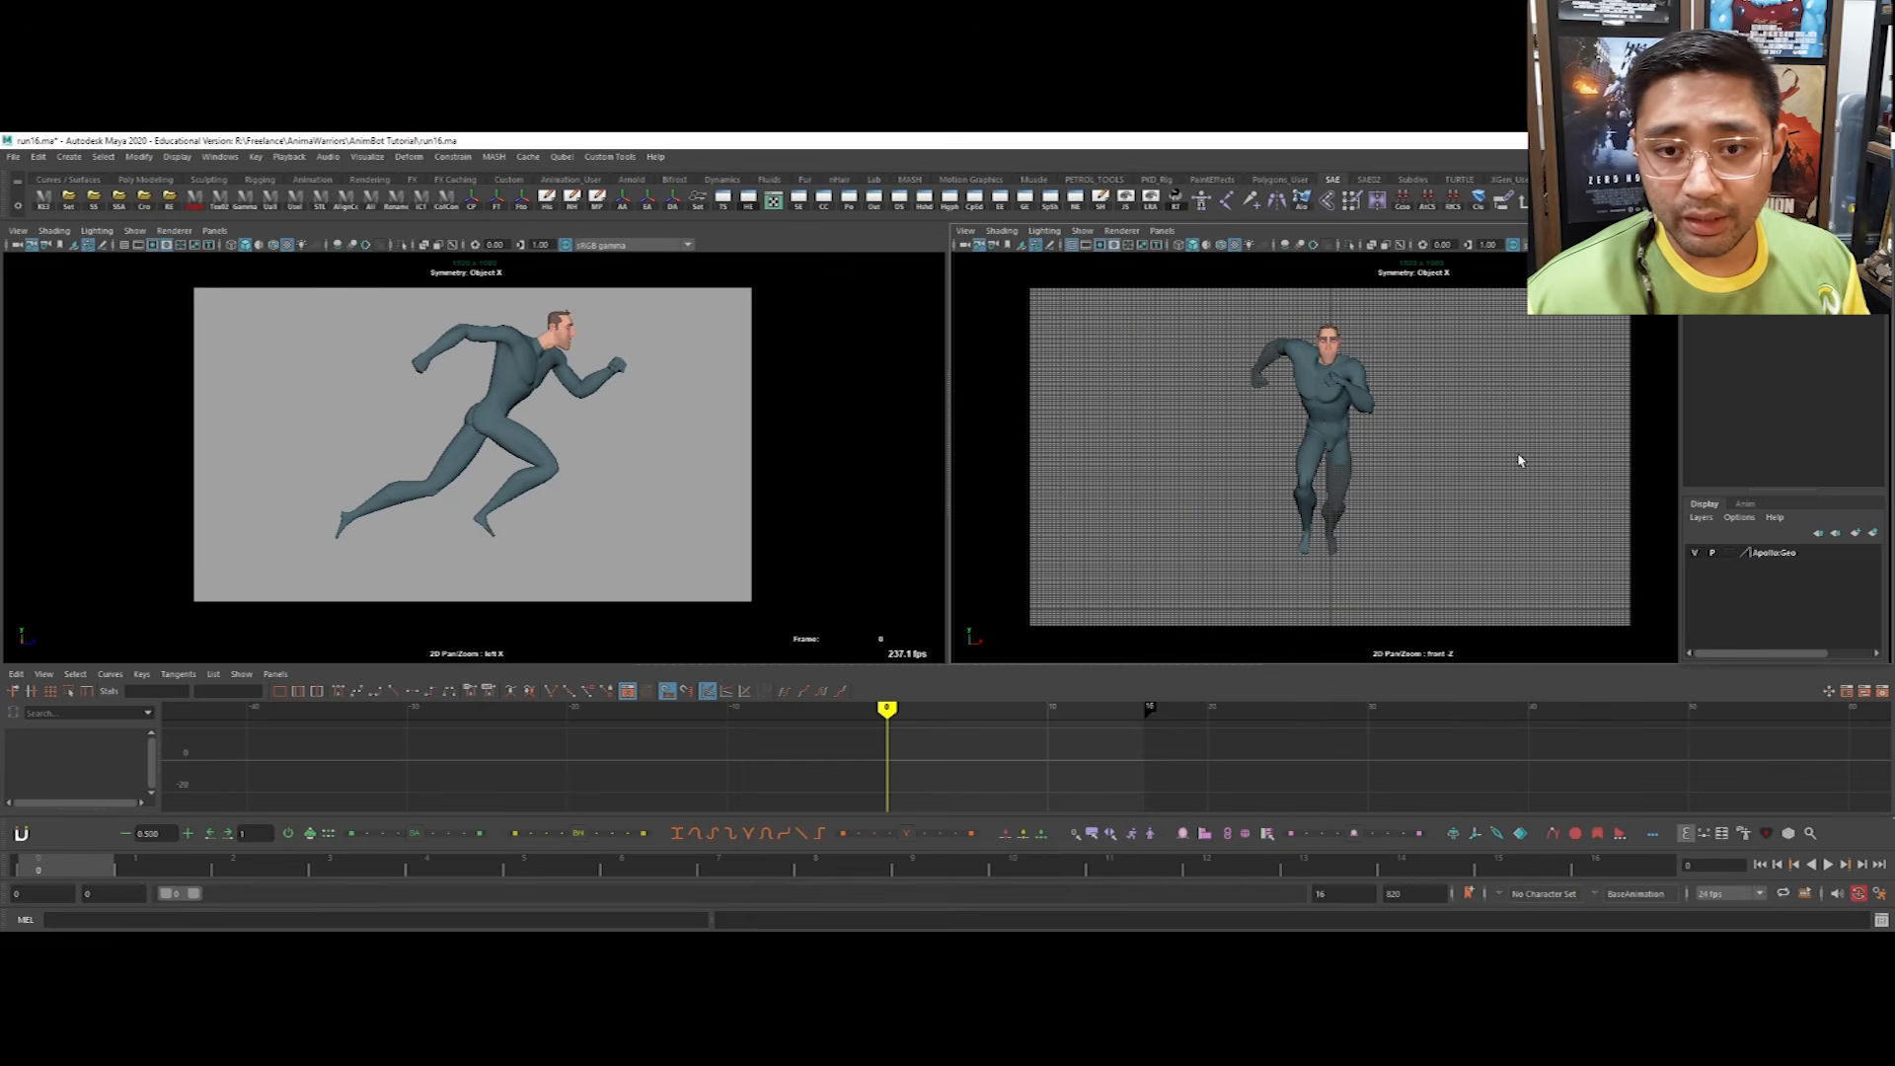
- Show the perspective view and frame the character's left forearm control to inspect the rig up close
key("space")
left_click_drag(1357, 450, 1405, 465, "alt")
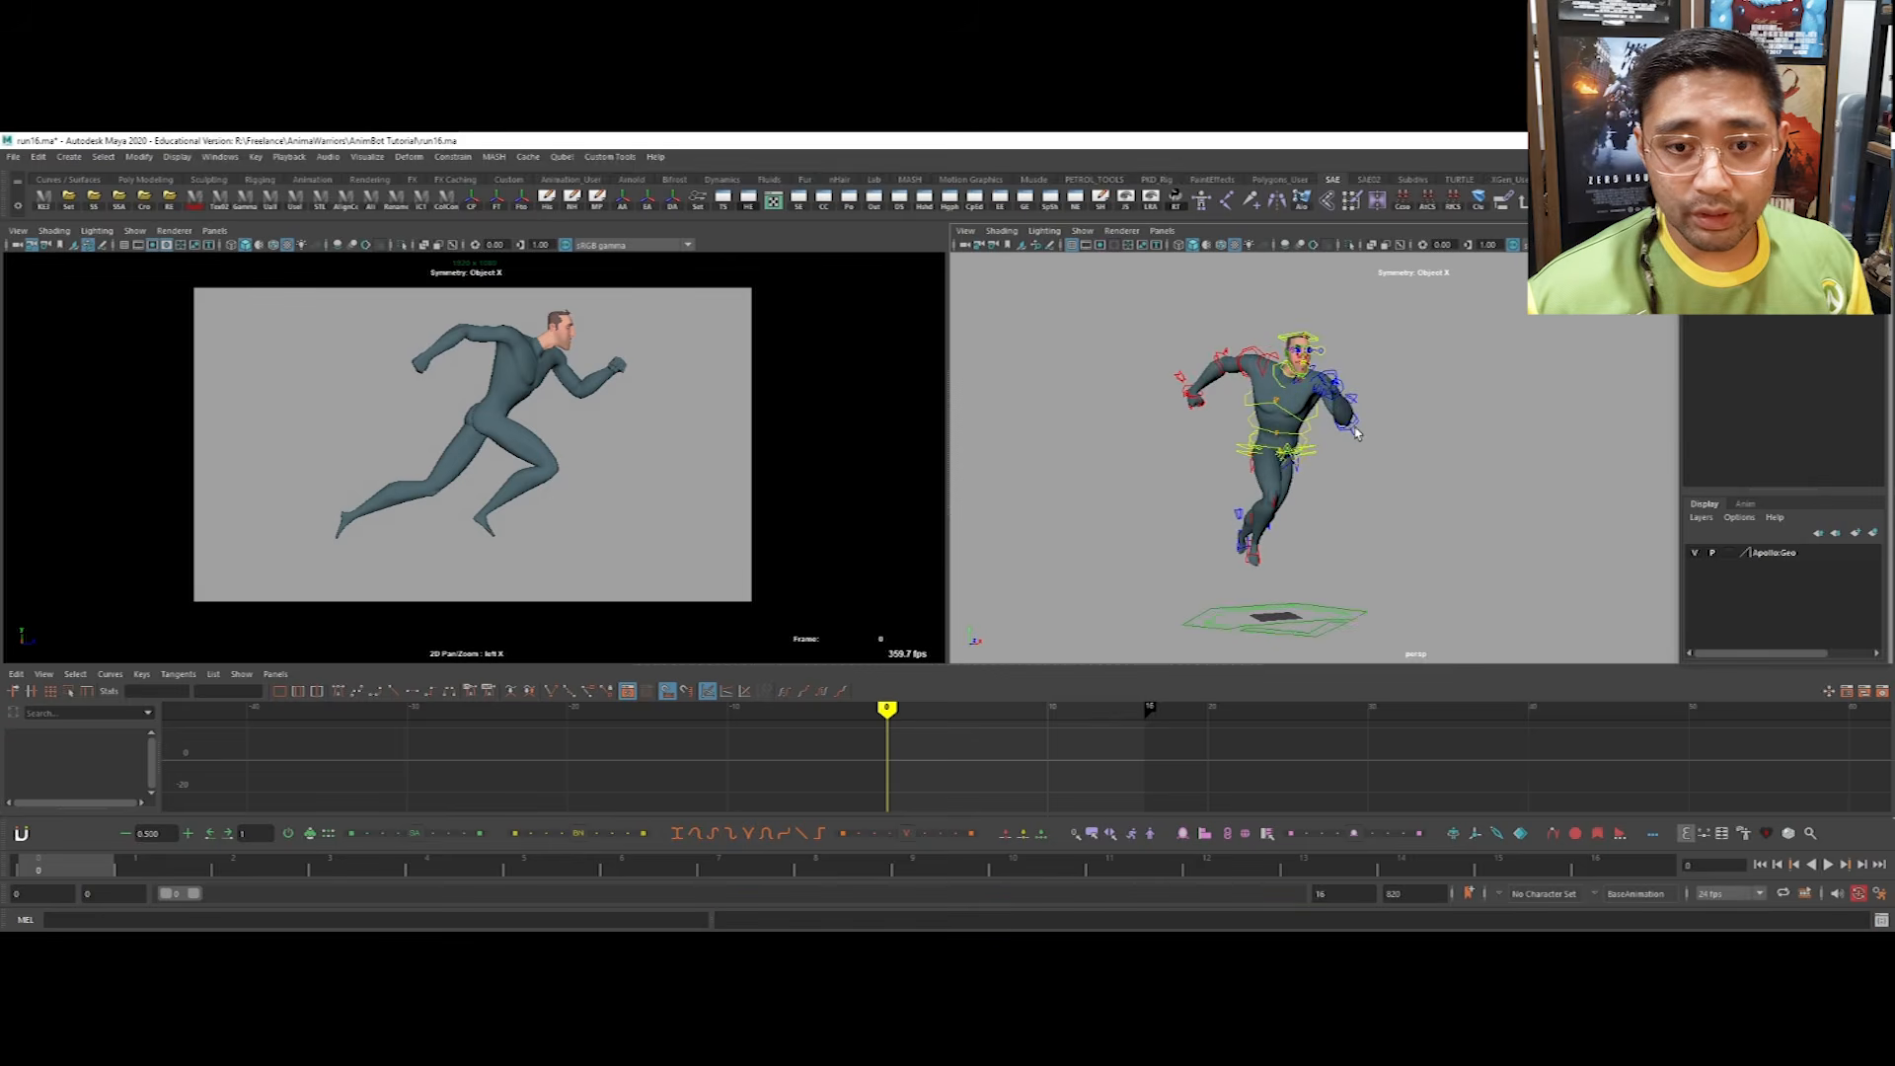
left_click(1358, 424)
key("f")
right_click_drag(1471, 484, 1364, 452, "alt")
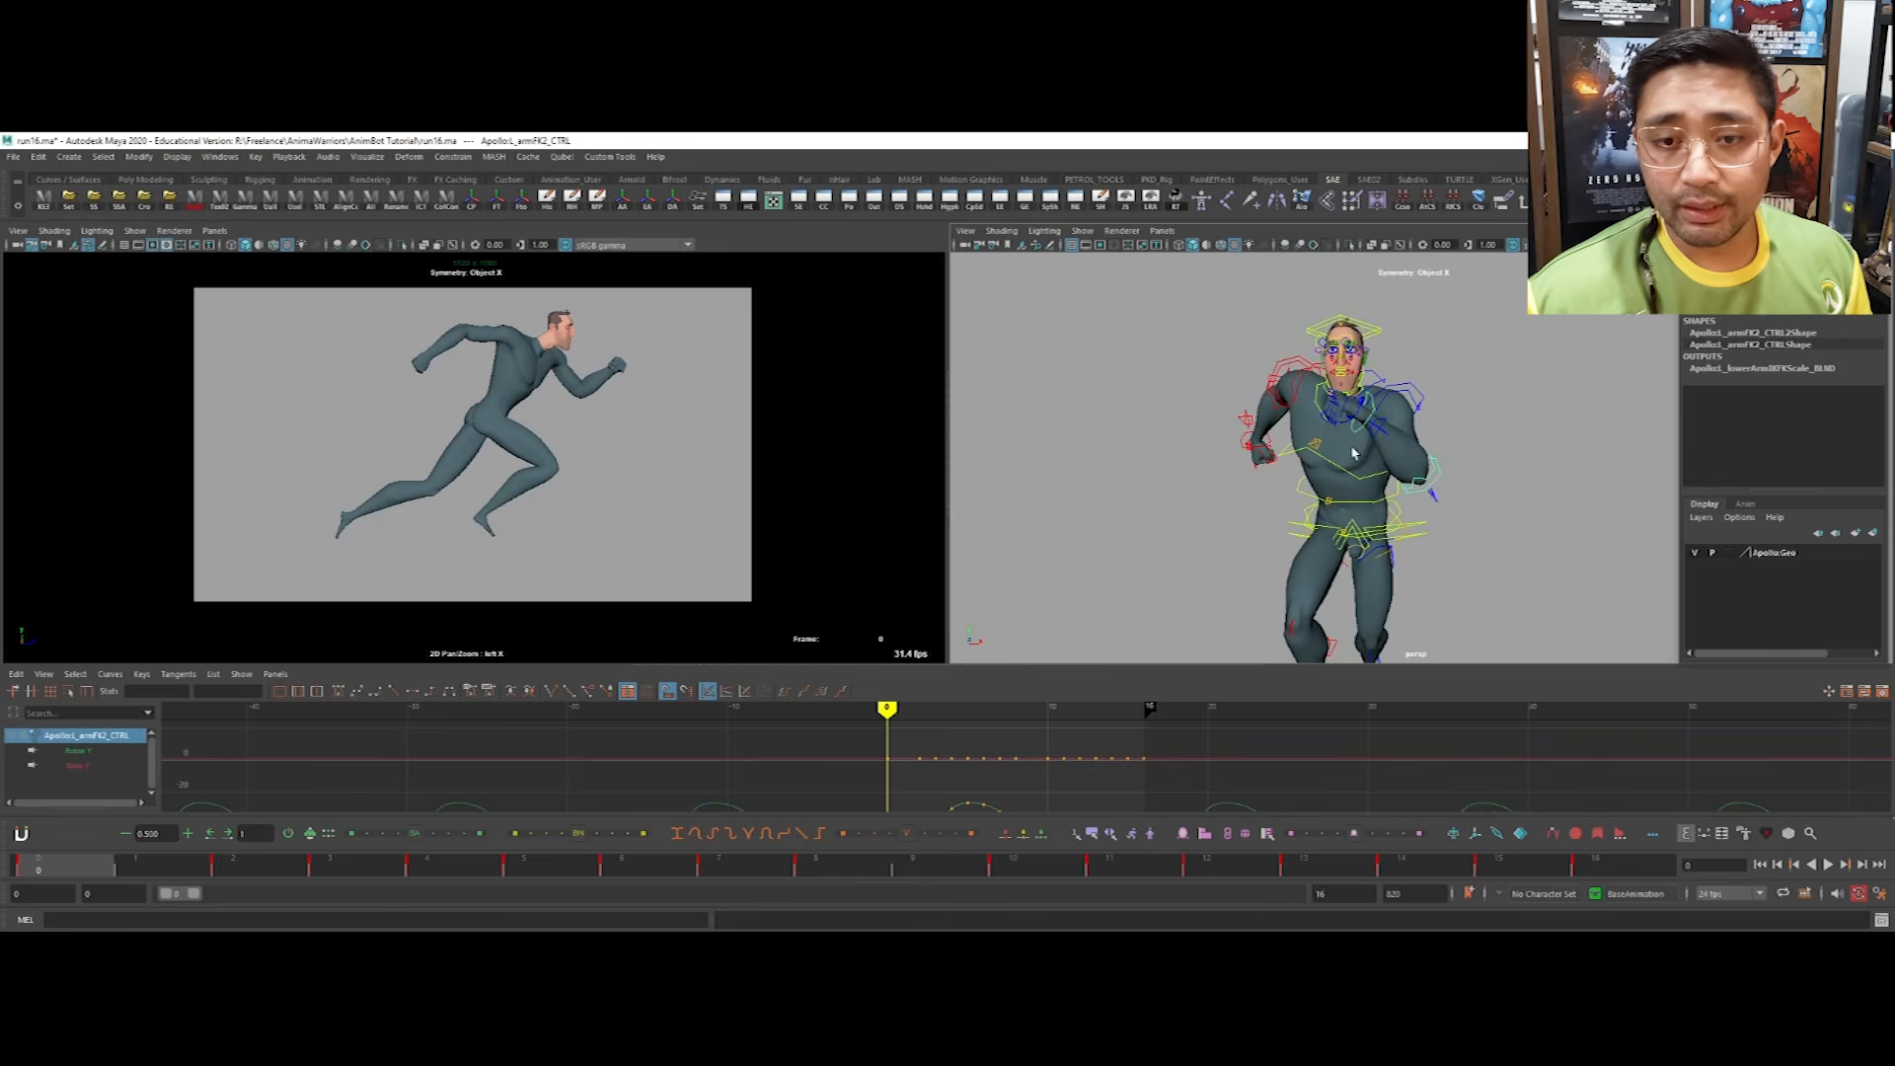
left_click(1489, 444)
mouse_move(1489, 445)
left_mouse_down("alt")
mouse_move(1353, 449)
mouse_move(1470, 452)
left_mouse_up("alt")
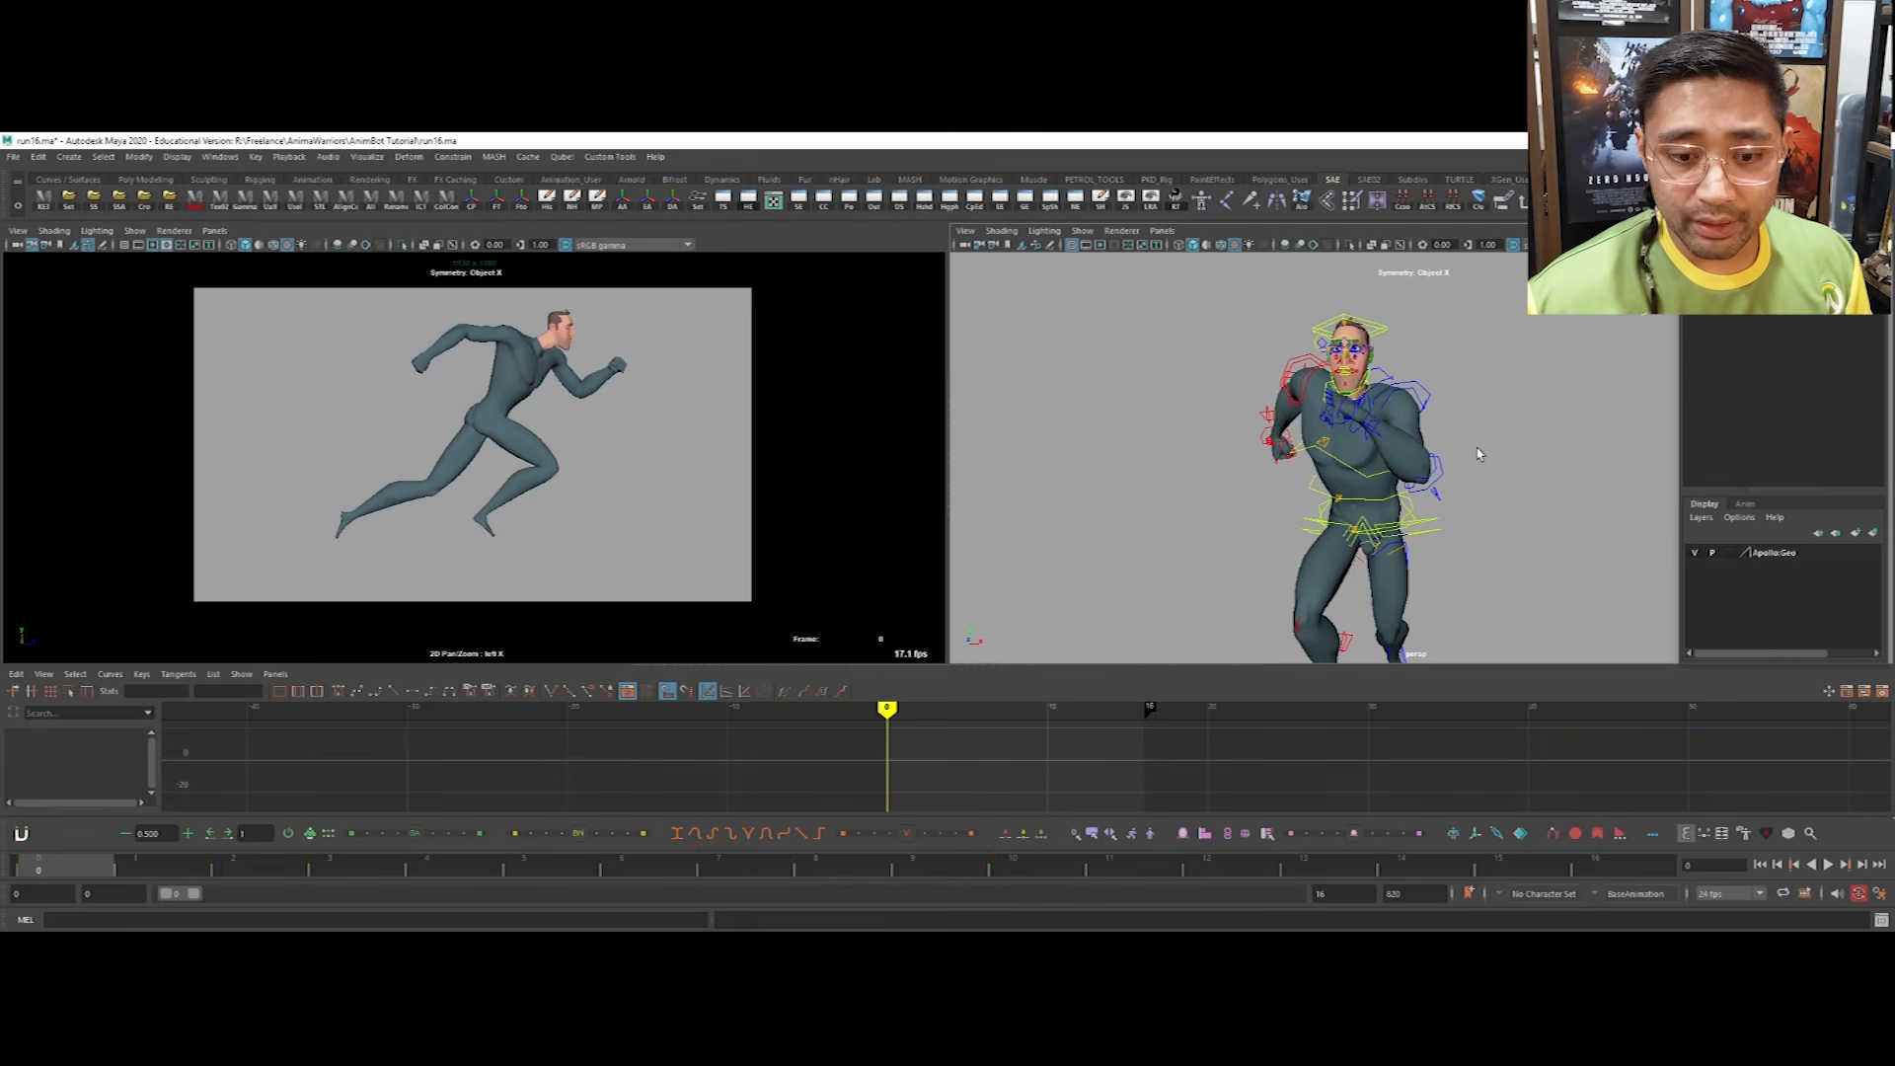
left_click_drag(1434, 530, 1450, 458, "alt")
- Select the character's left upper-arm FK control with the Move tool active
left_click(1424, 380)
left_click_drag(1428, 383, 1425, 441, "alt")
key("w")
key("w")
left_click(1501, 413)
left_click(1530, 452)
left_click(1425, 442)
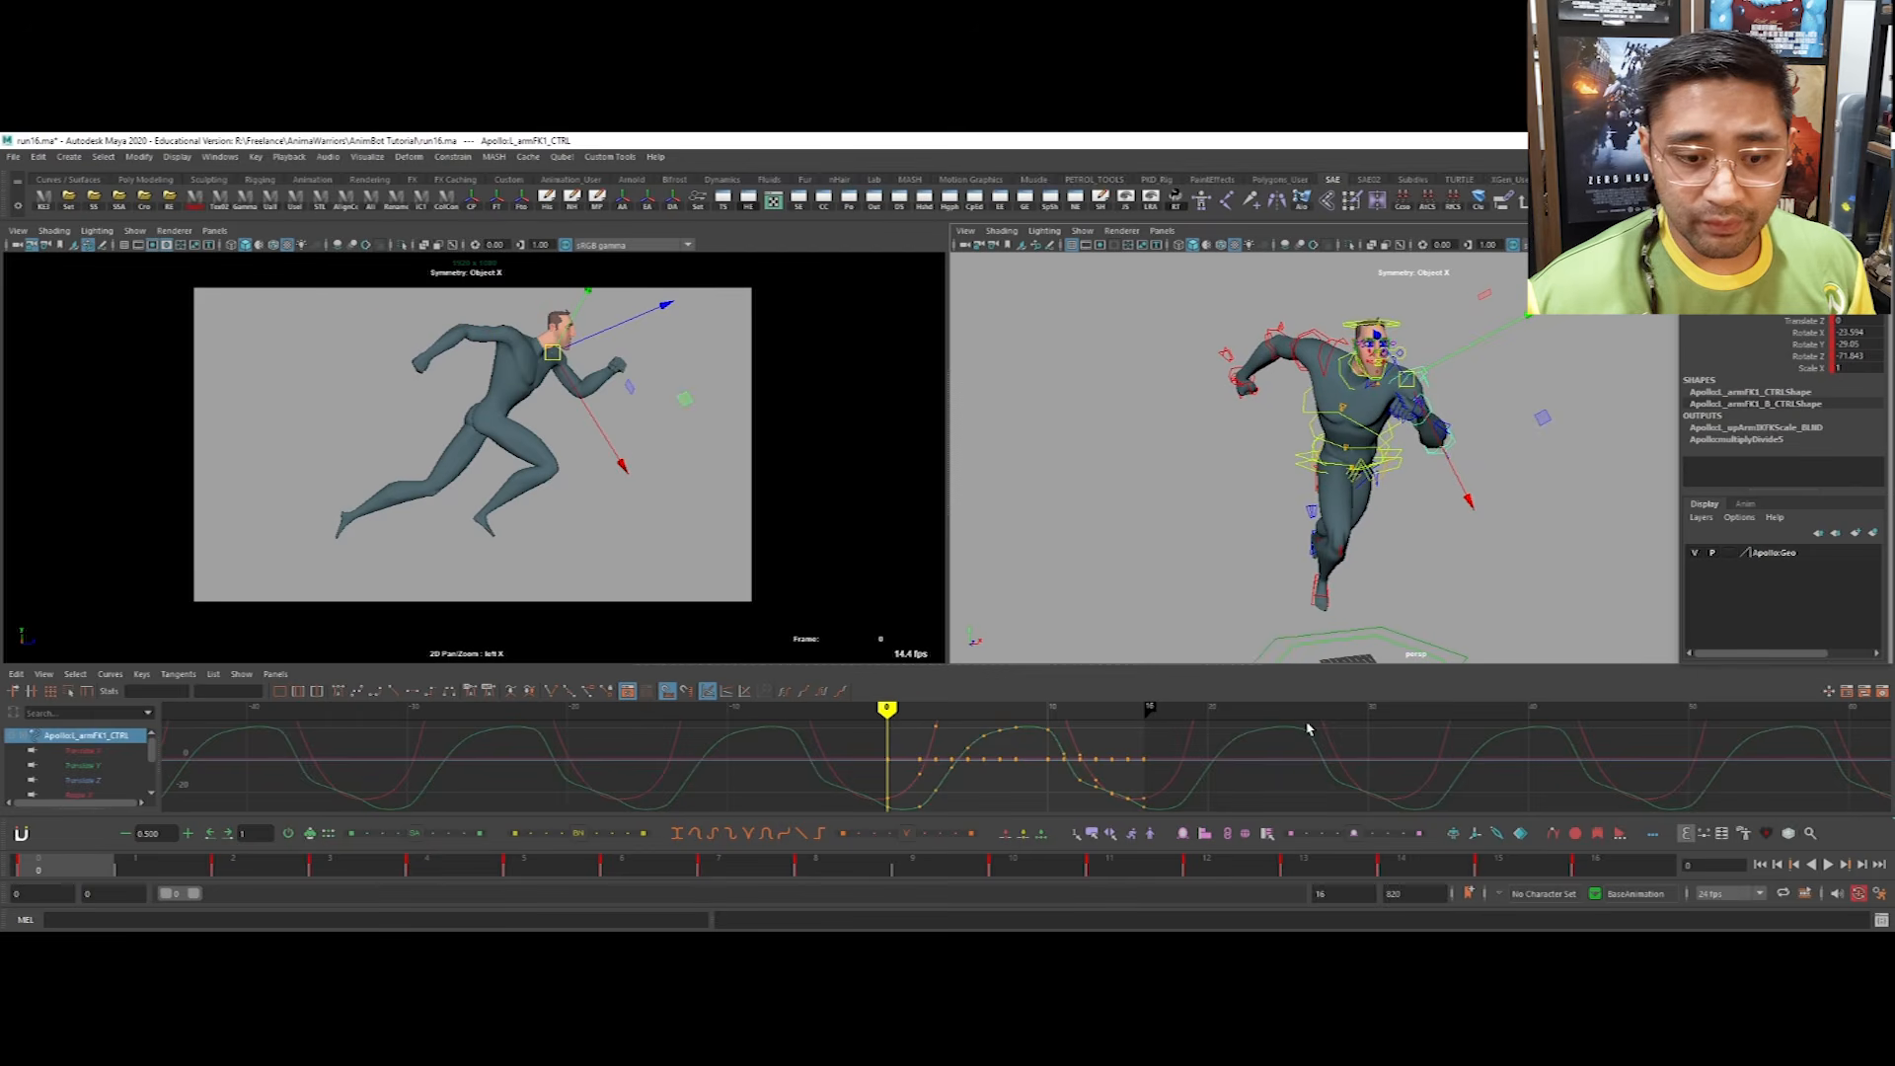
right_click(1112, 837)
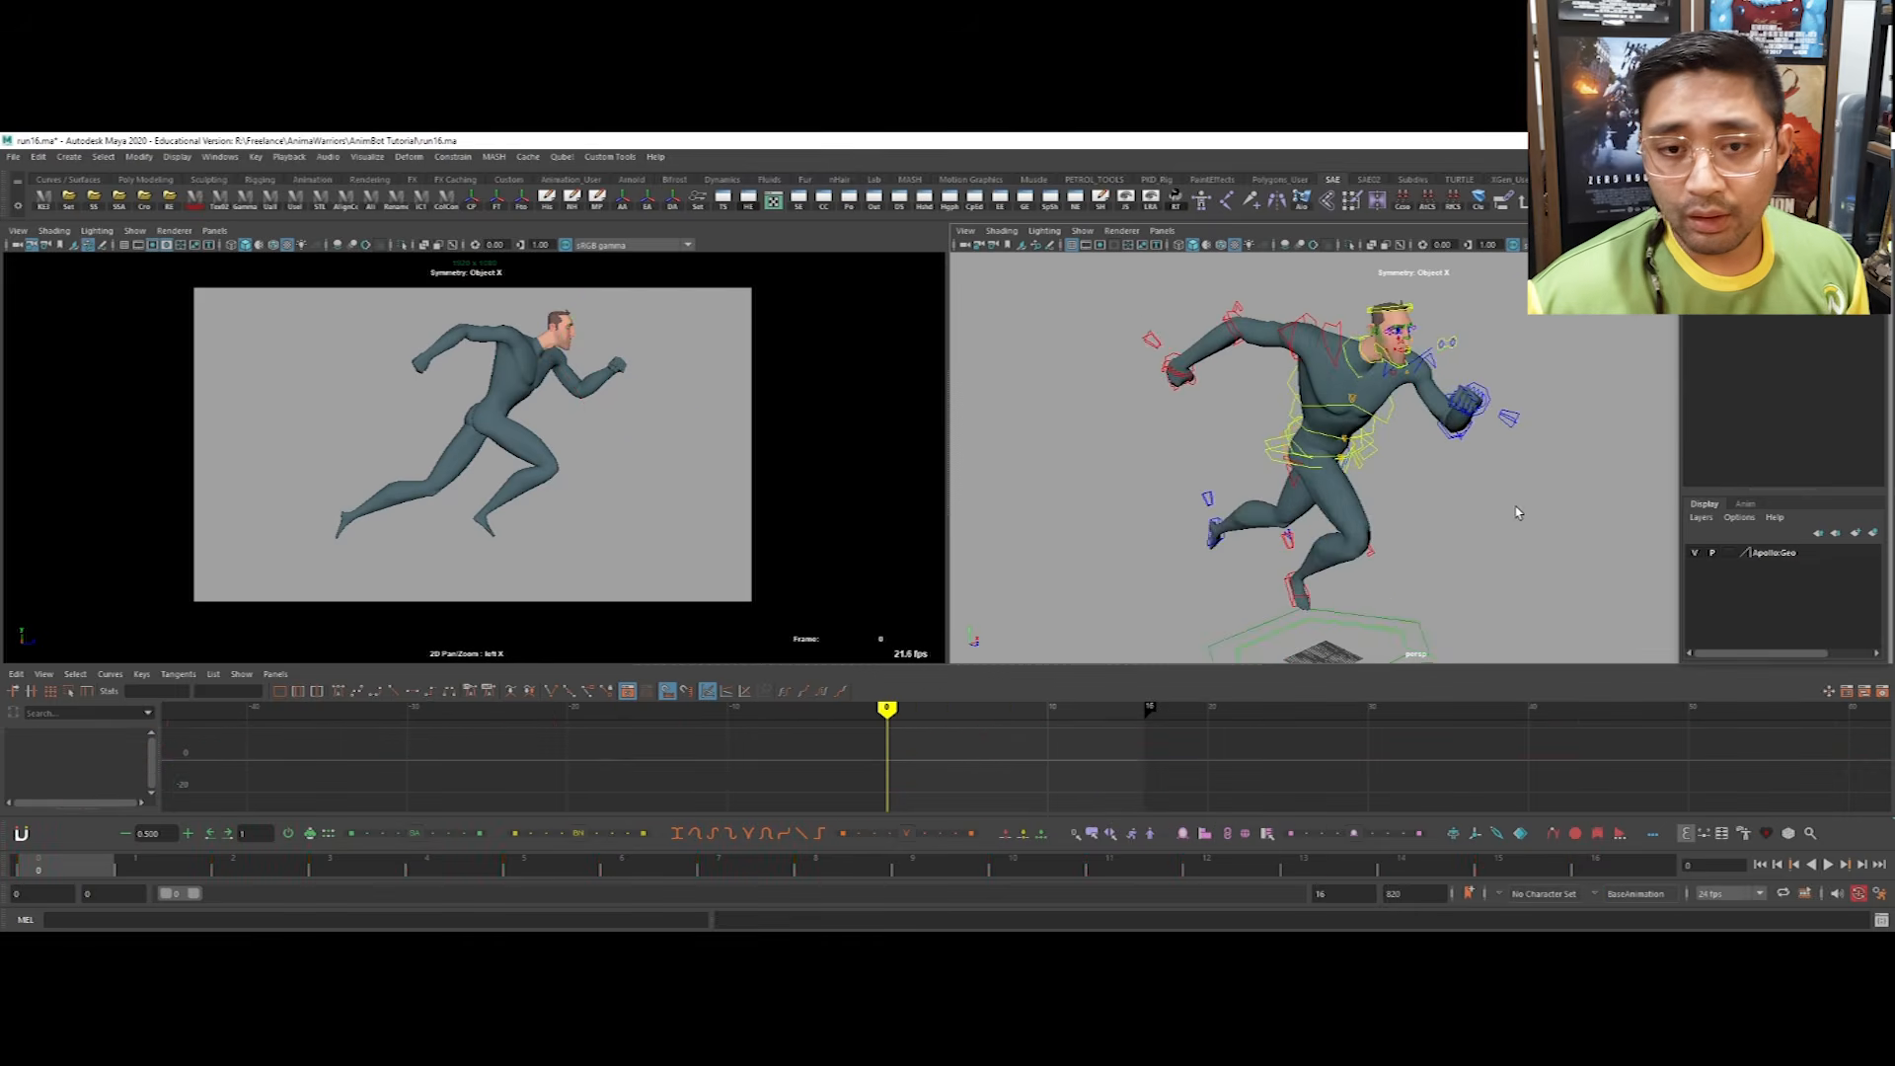
- Select the runner's main body control and reset its pose to the defaults
left_click_drag(1518, 511, 1393, 484, "alt")
right_click_drag(1421, 490, 1387, 466, "alt")
left_click(1214, 466)
key("w")
left_click_drag(1387, 465, 1347, 456, "alt")
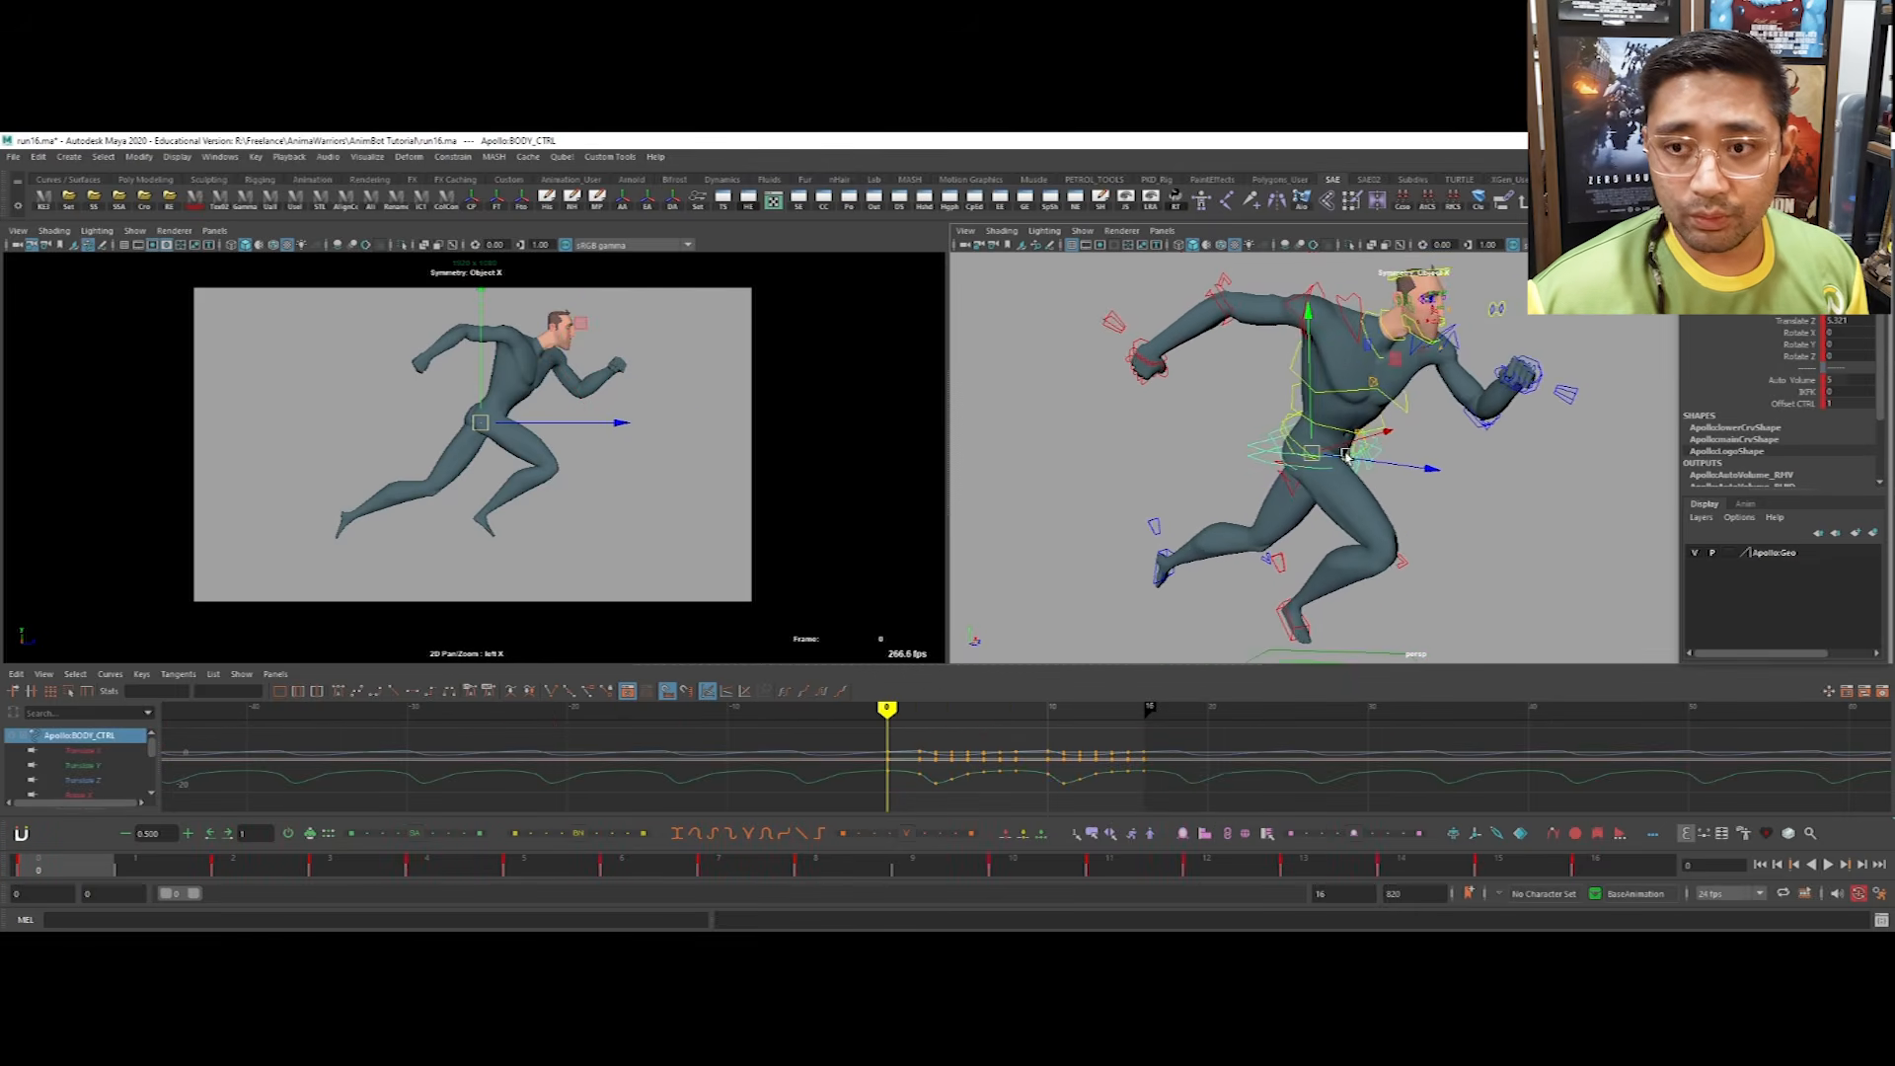
right_click_drag(1346, 455, 1301, 457, "alt")
left_click_drag(1301, 457, 1268, 456, "alt")
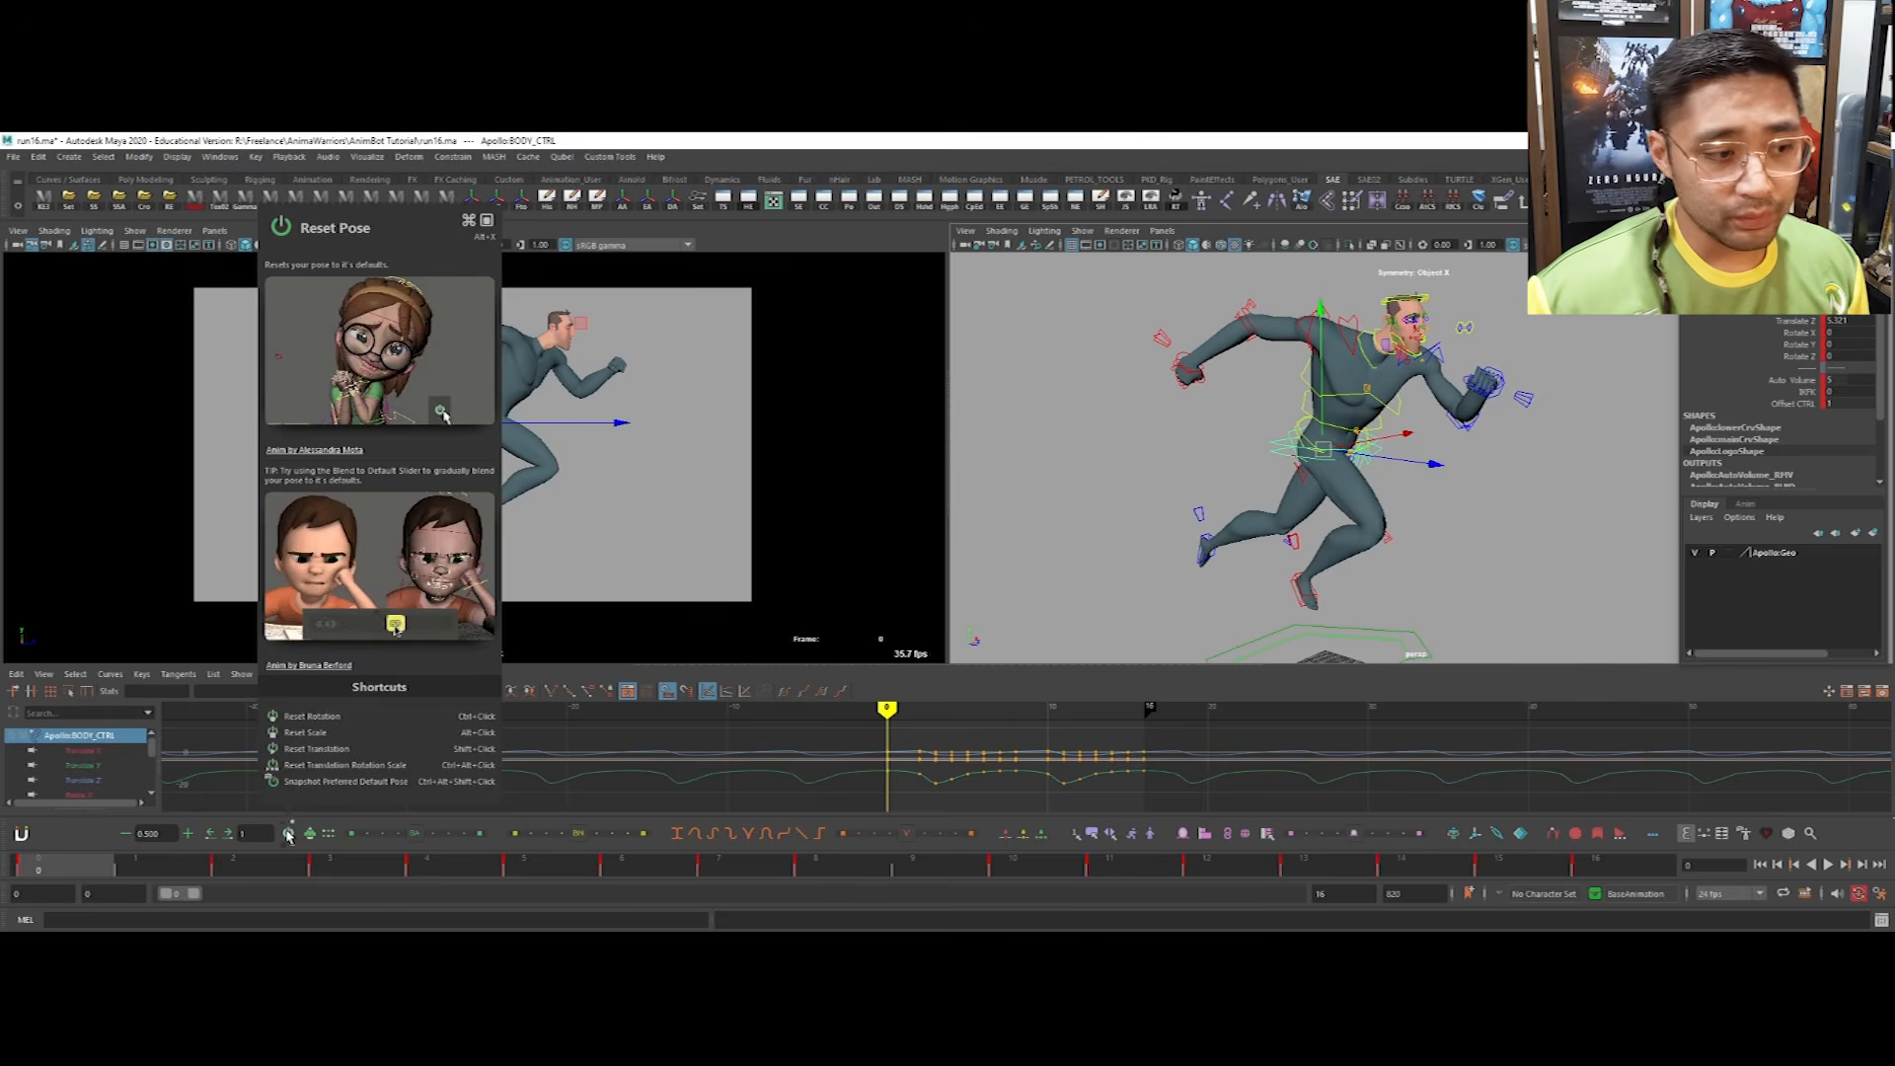
left_click_drag(1418, 479, 1421, 453, "alt")
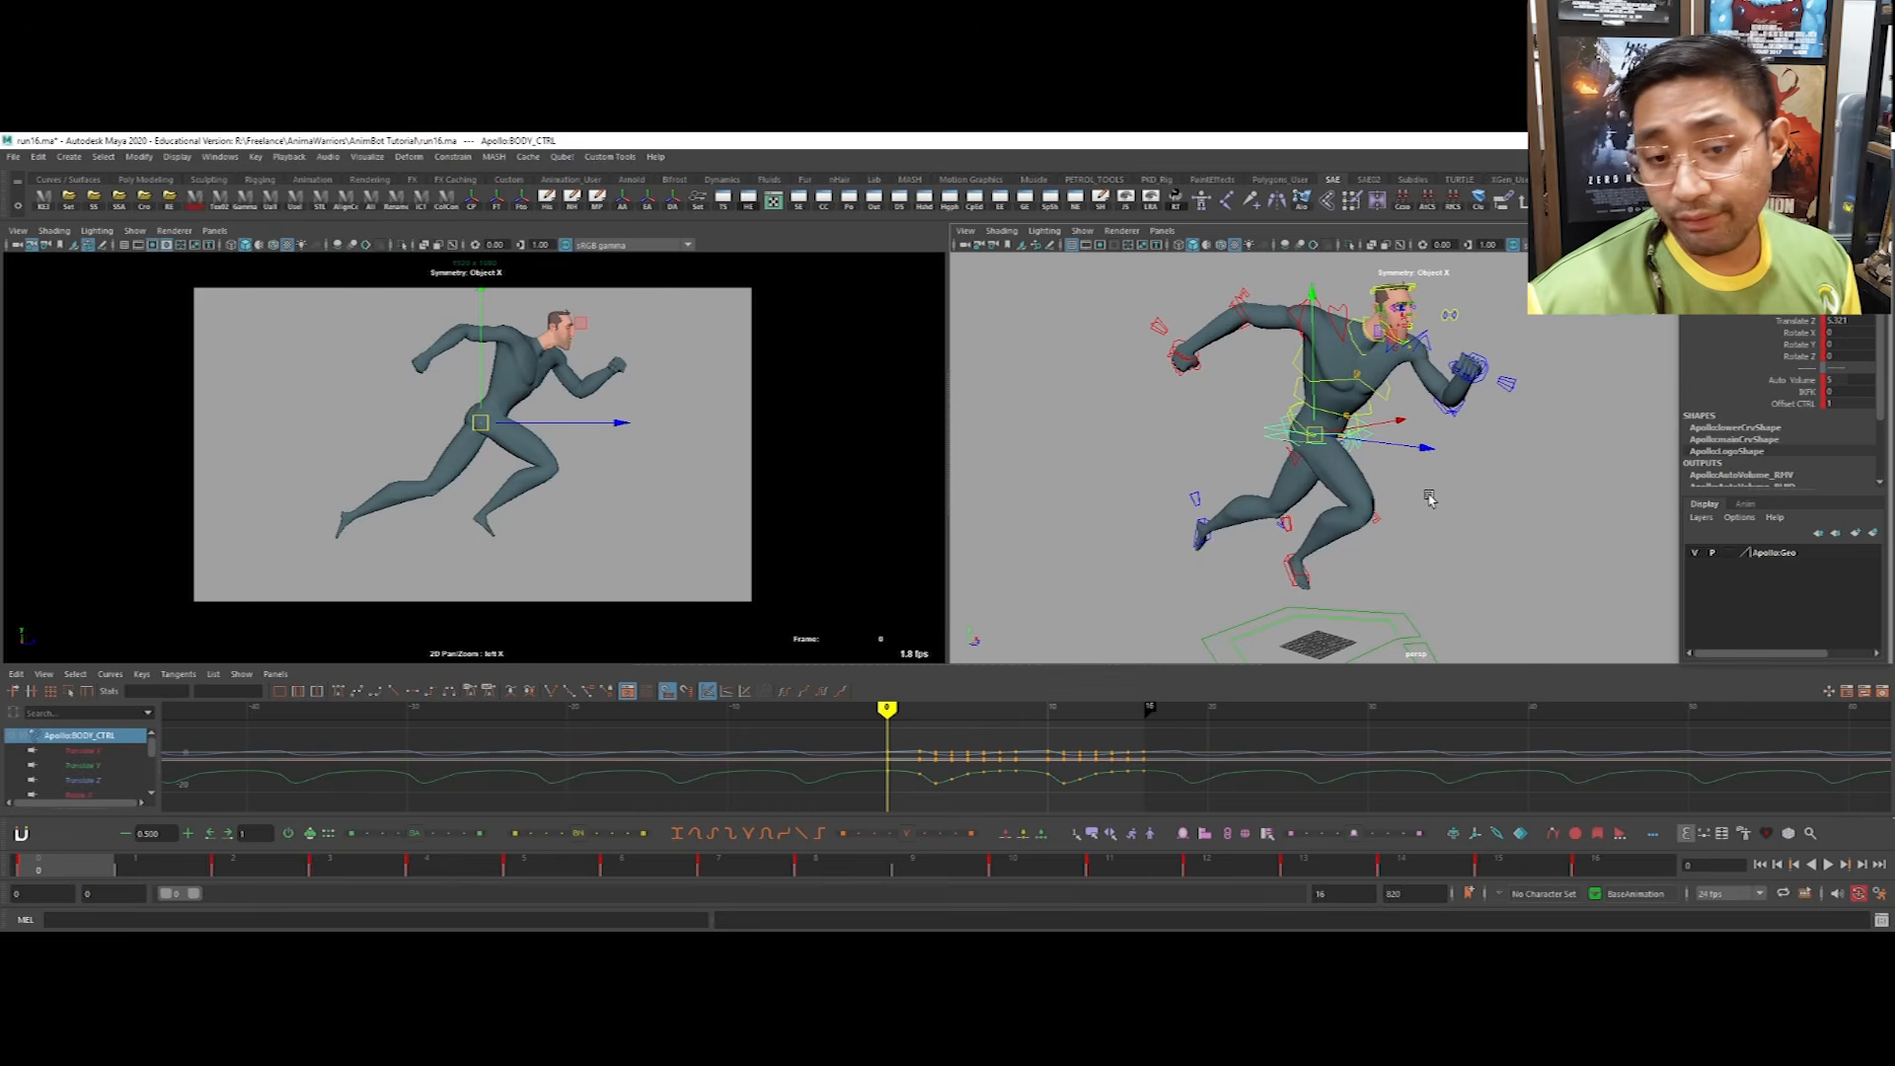
mouse_move(1465, 504)
left_mouse_down("alt")
mouse_move(1392, 468)
mouse_move(1473, 501)
left_mouse_up("alt")
key("alt+r")
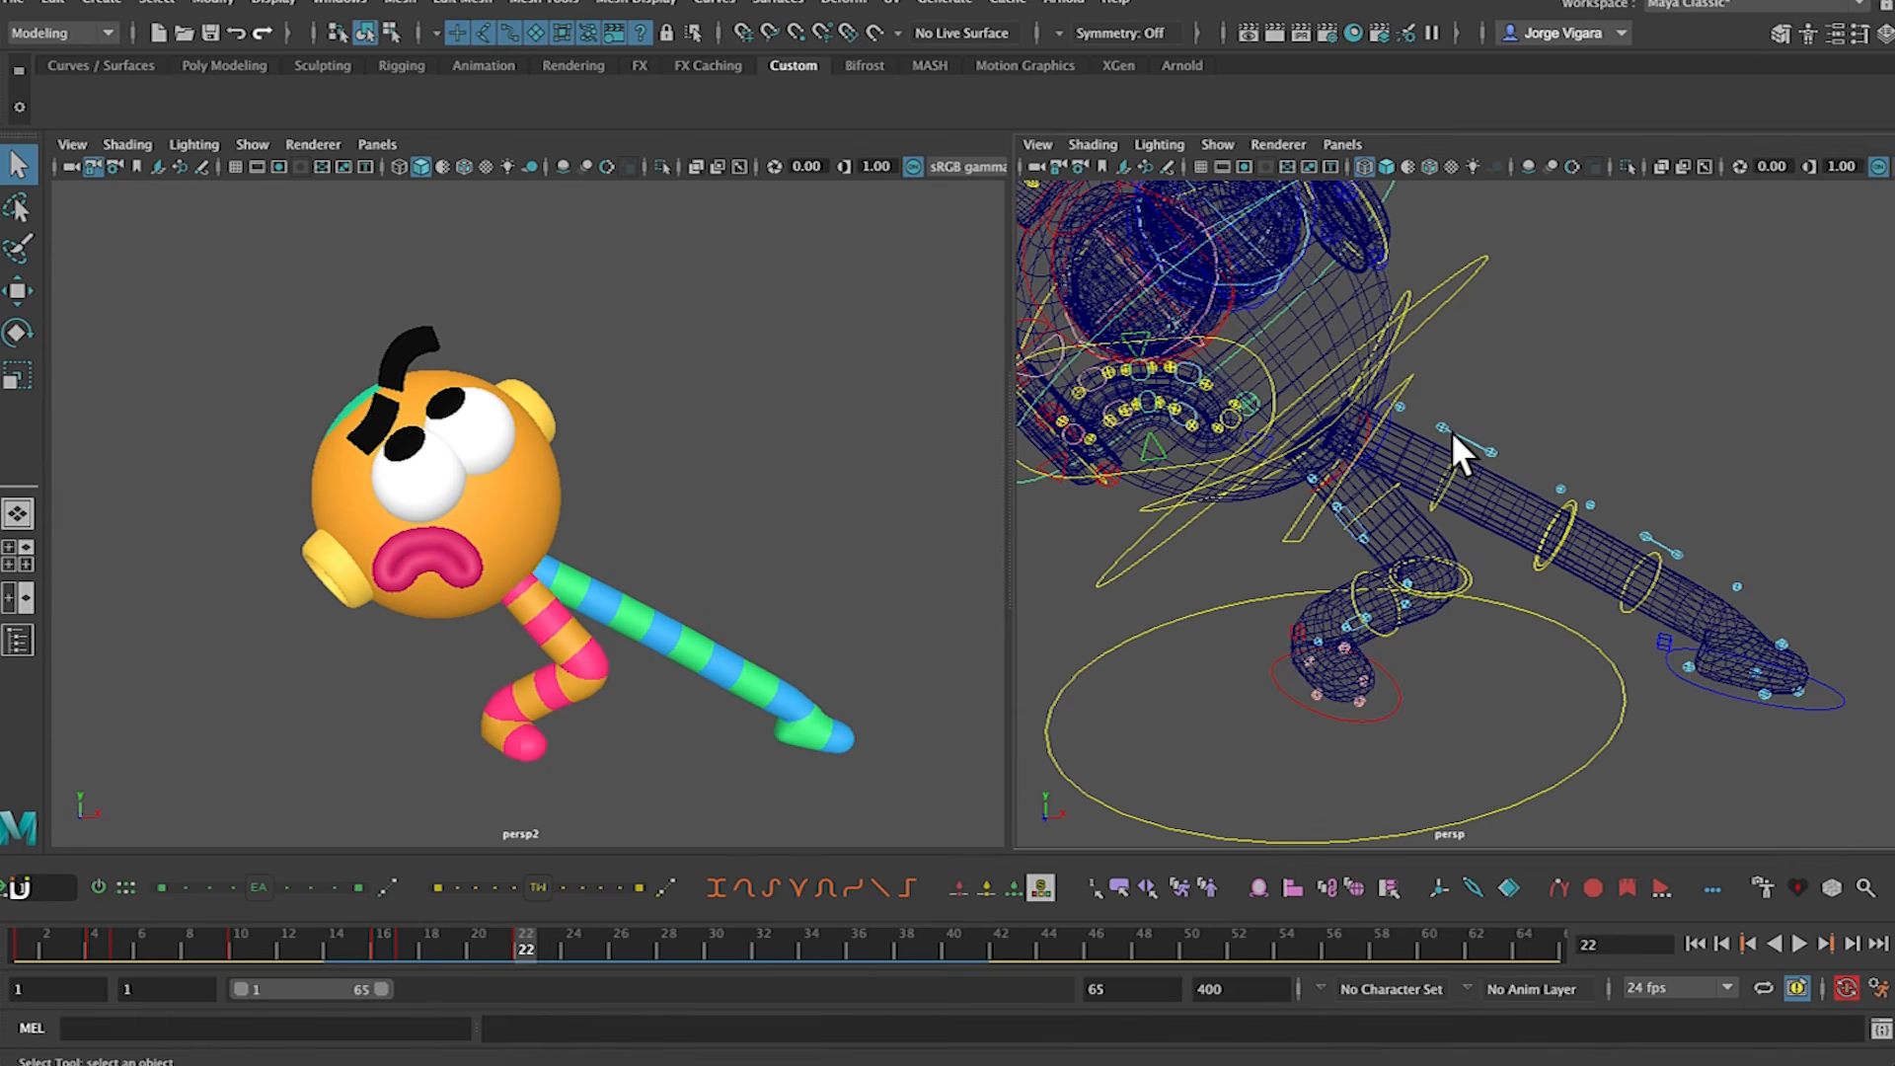
- Open animBot's hotkey editor and browse its list of tool categories
left_click(17, 890)
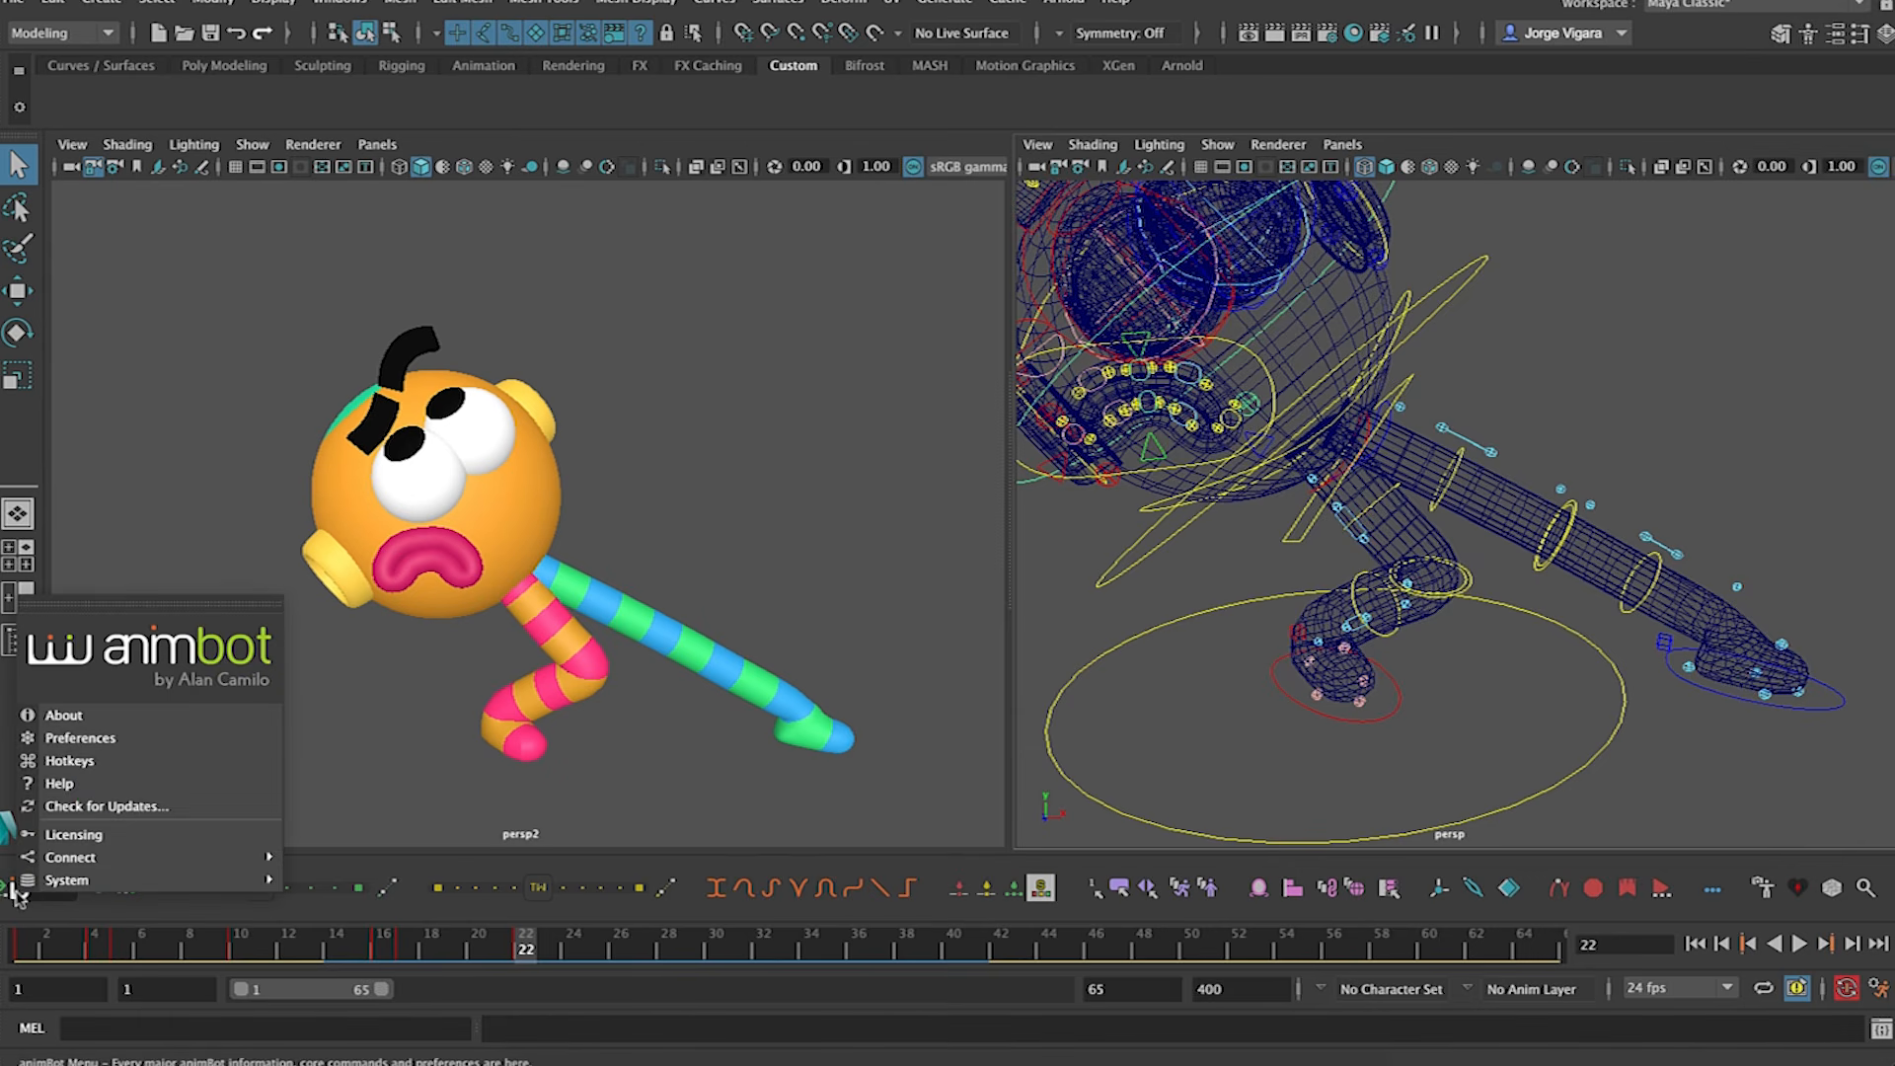
left_click(81, 765)
scroll(786, 452, "down", 8)
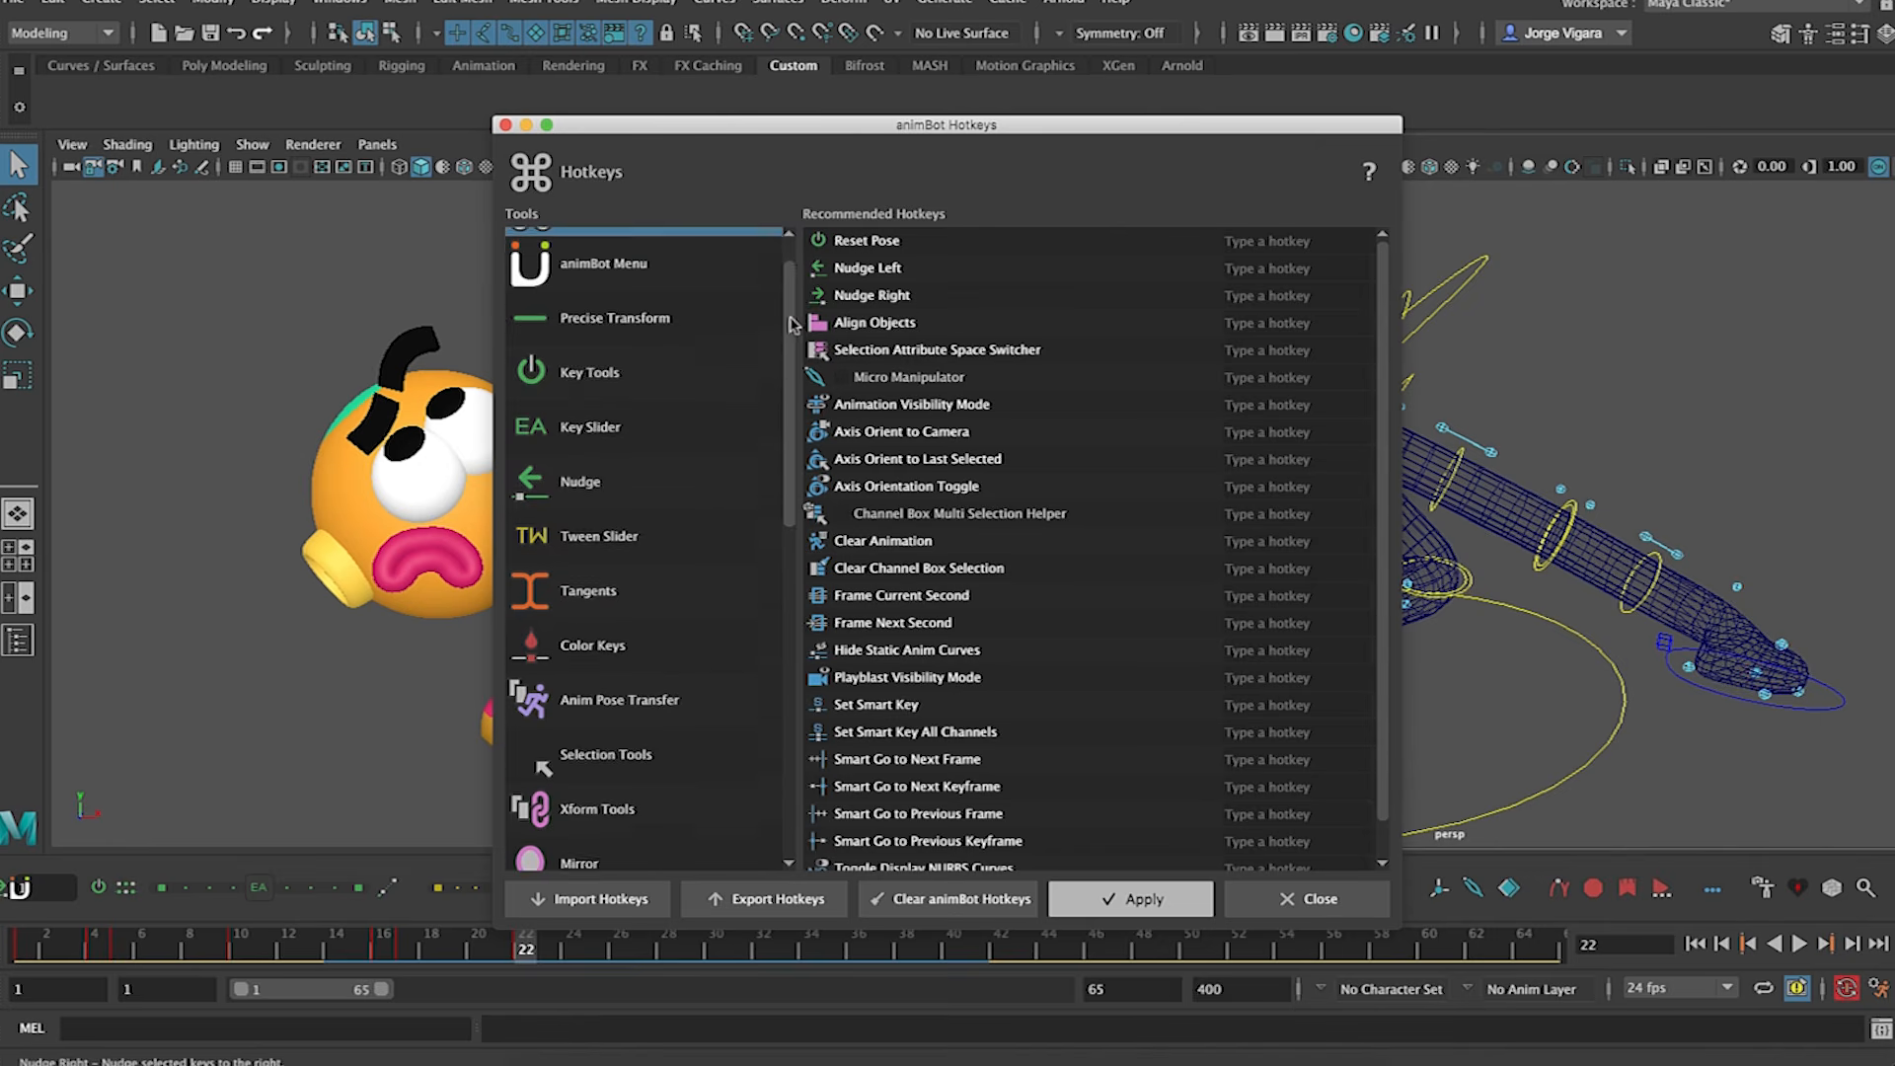
left_click_drag(787, 453, 781, 659)
scroll(711, 558, "up", 15)
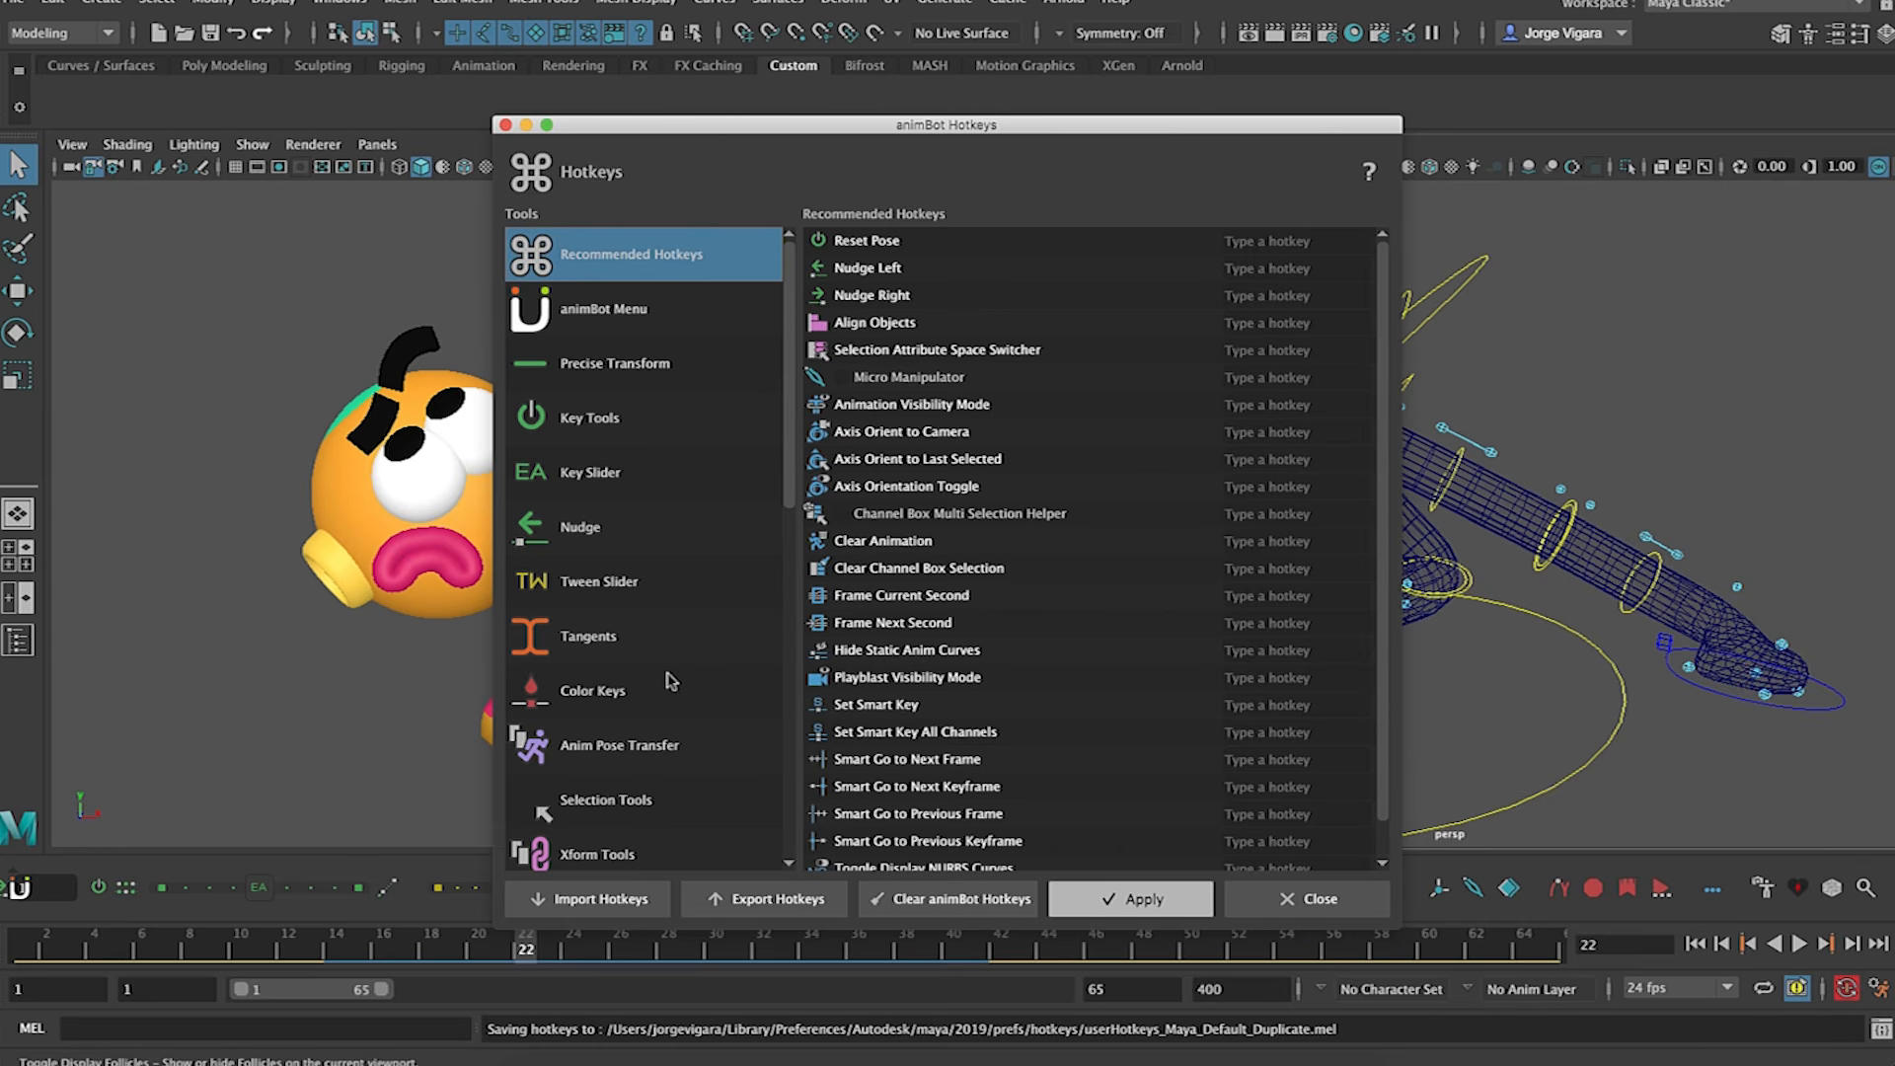
- Assign the \ hotkey to Select Opposite in the Selection Tools category, apply it and close the hotkey editor
left_click(643, 804)
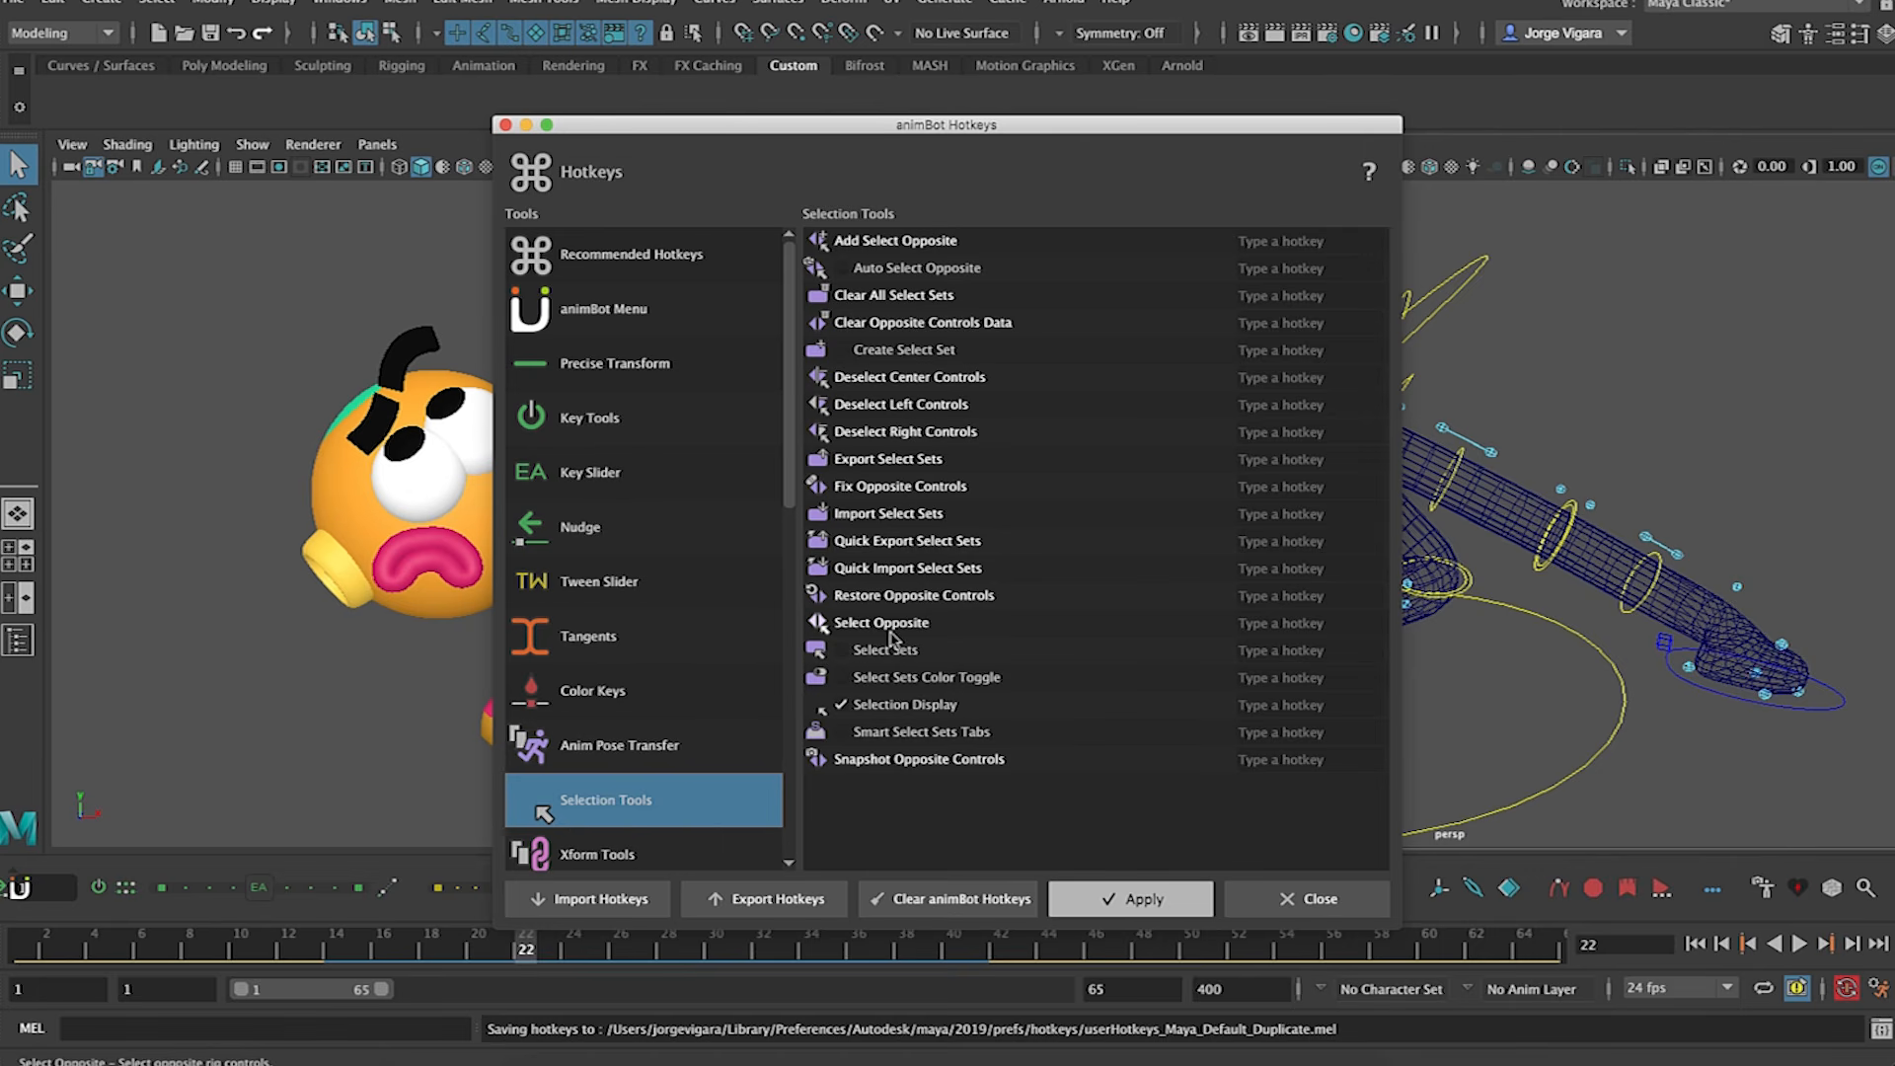
left_click(1308, 624)
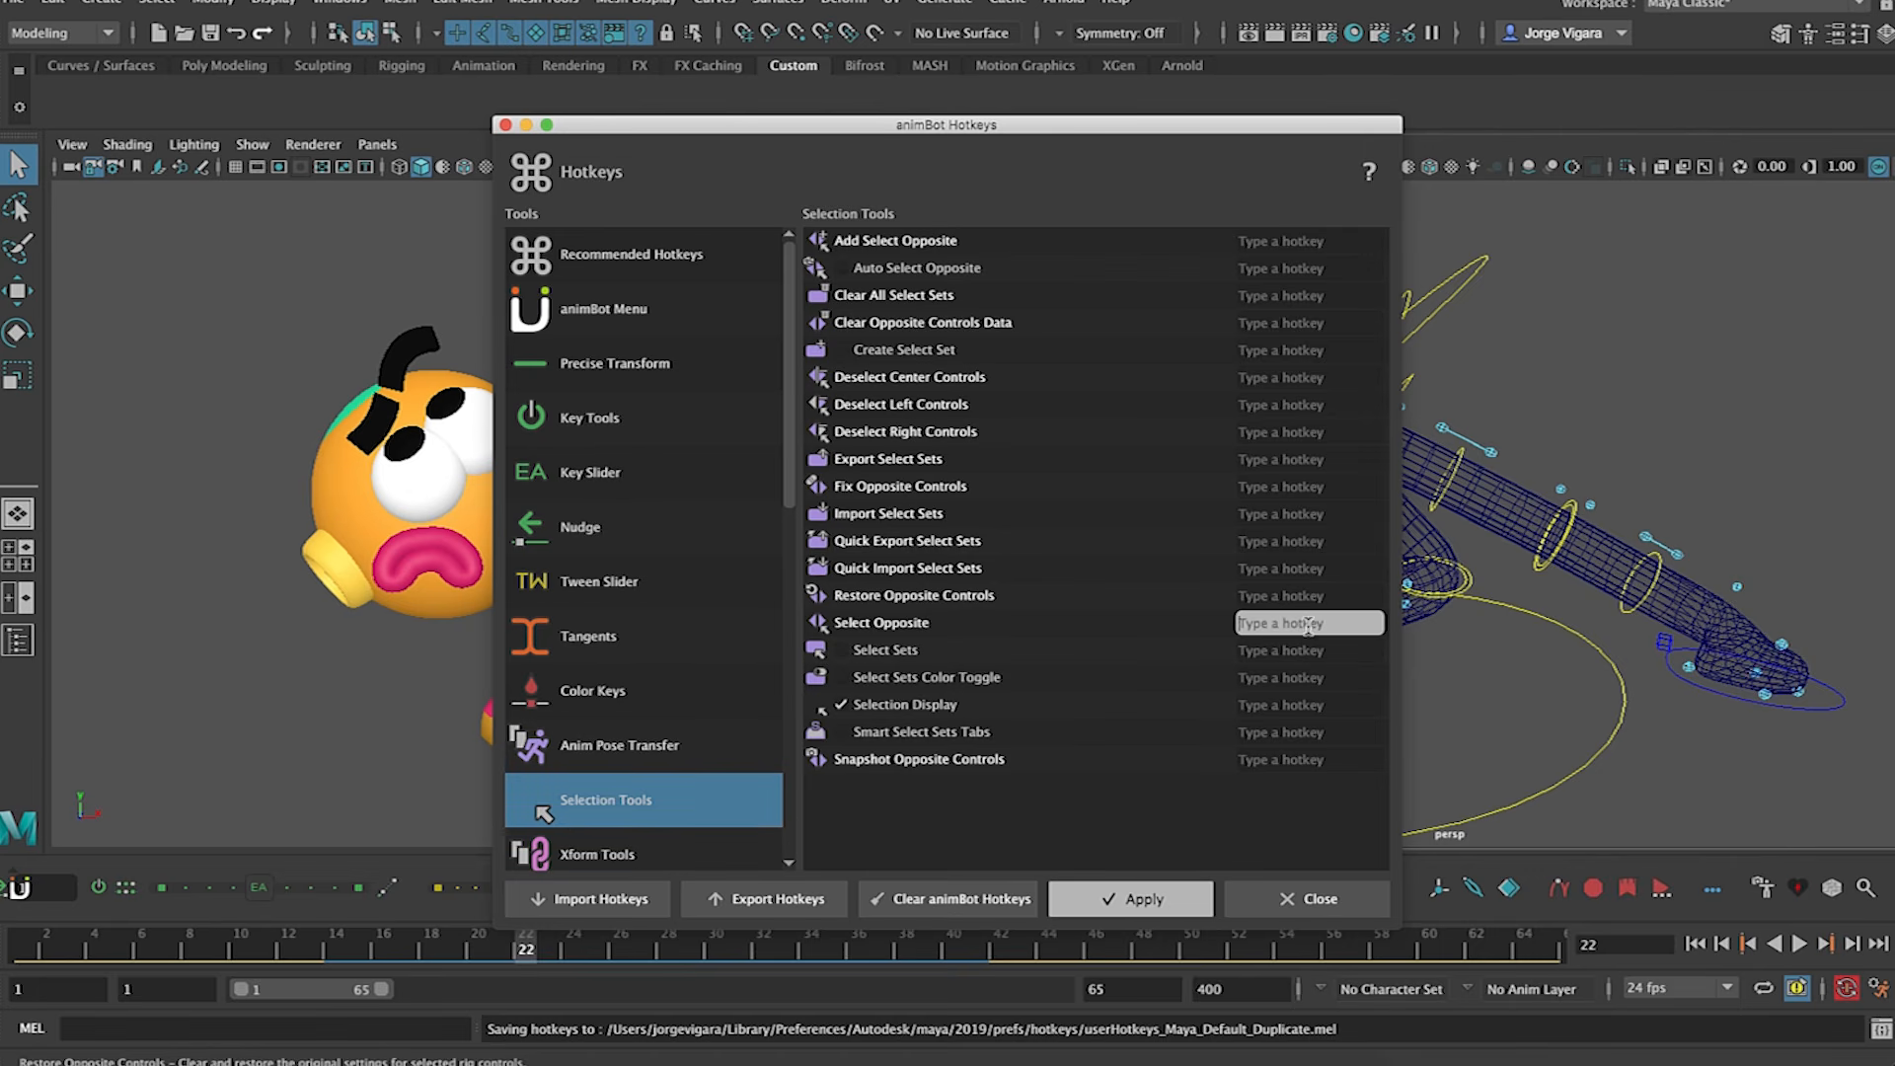
type("\\")
left_click(1134, 899)
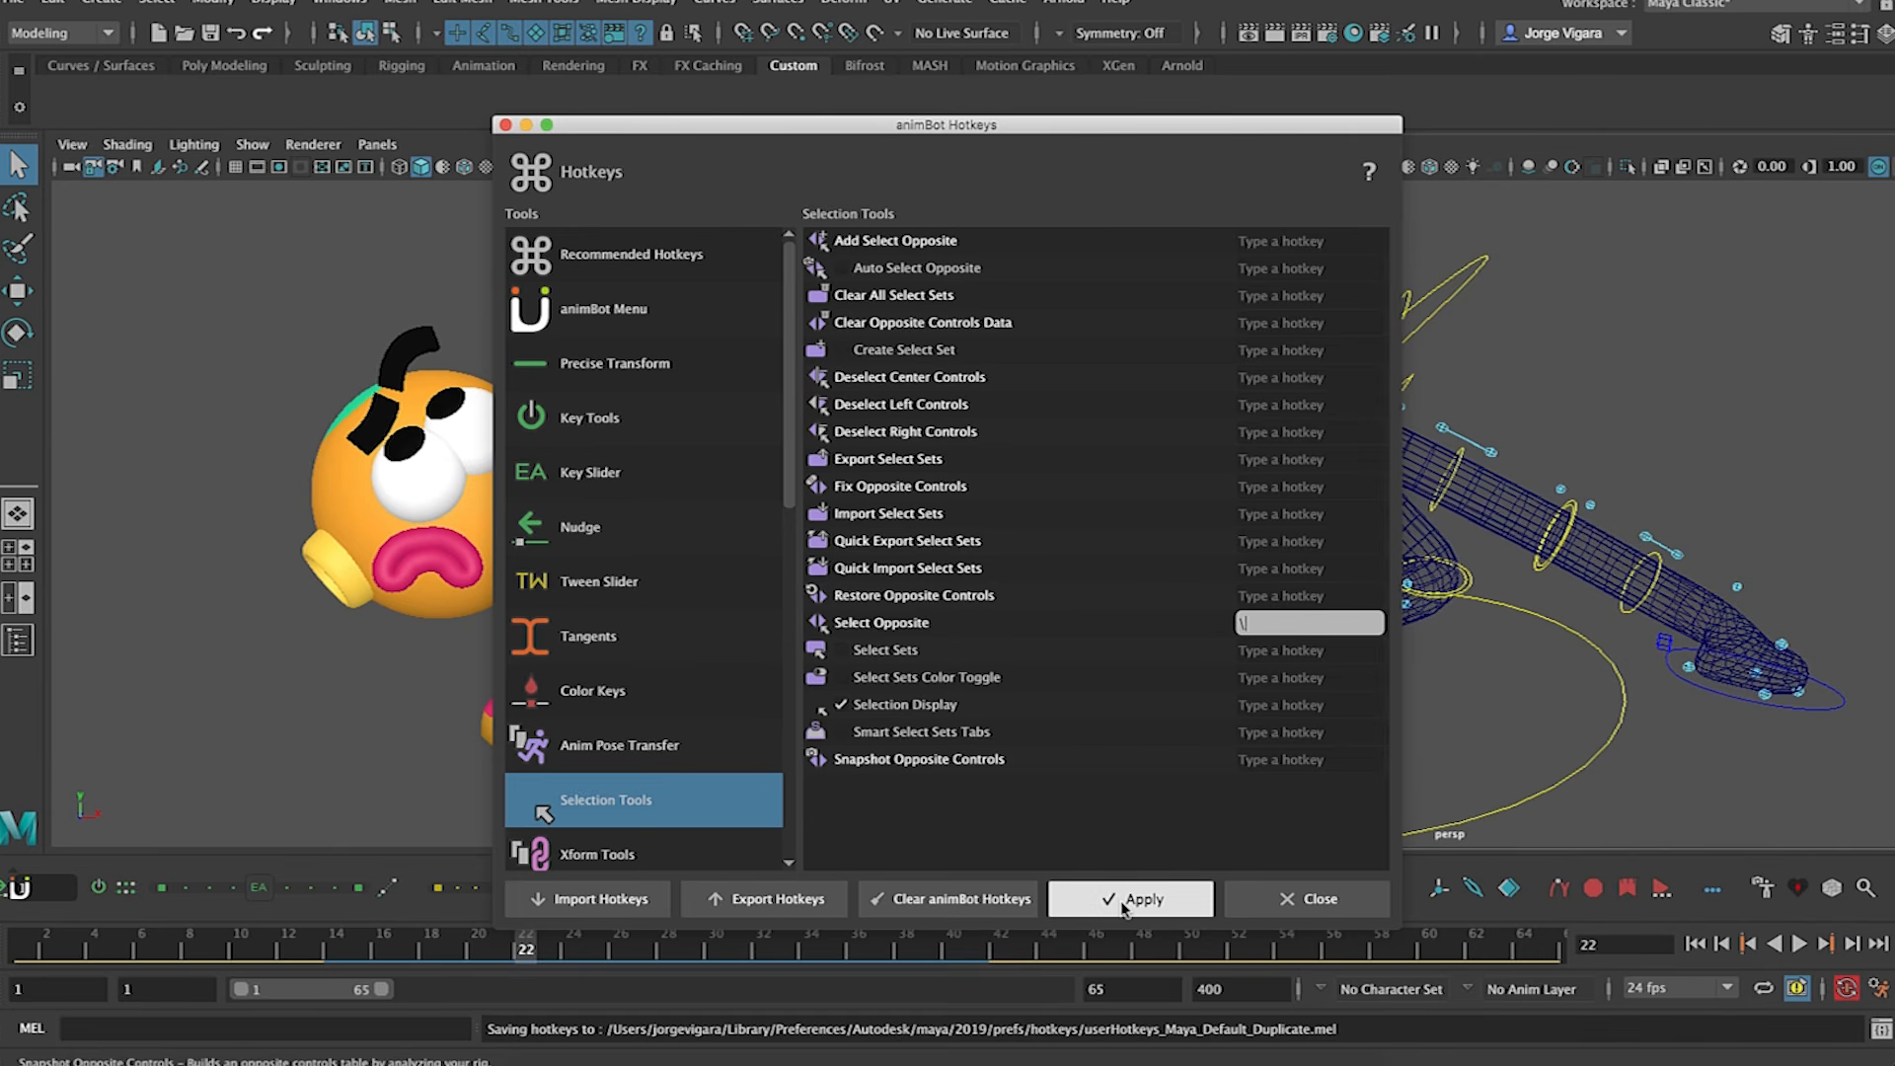
left_click(505, 125)
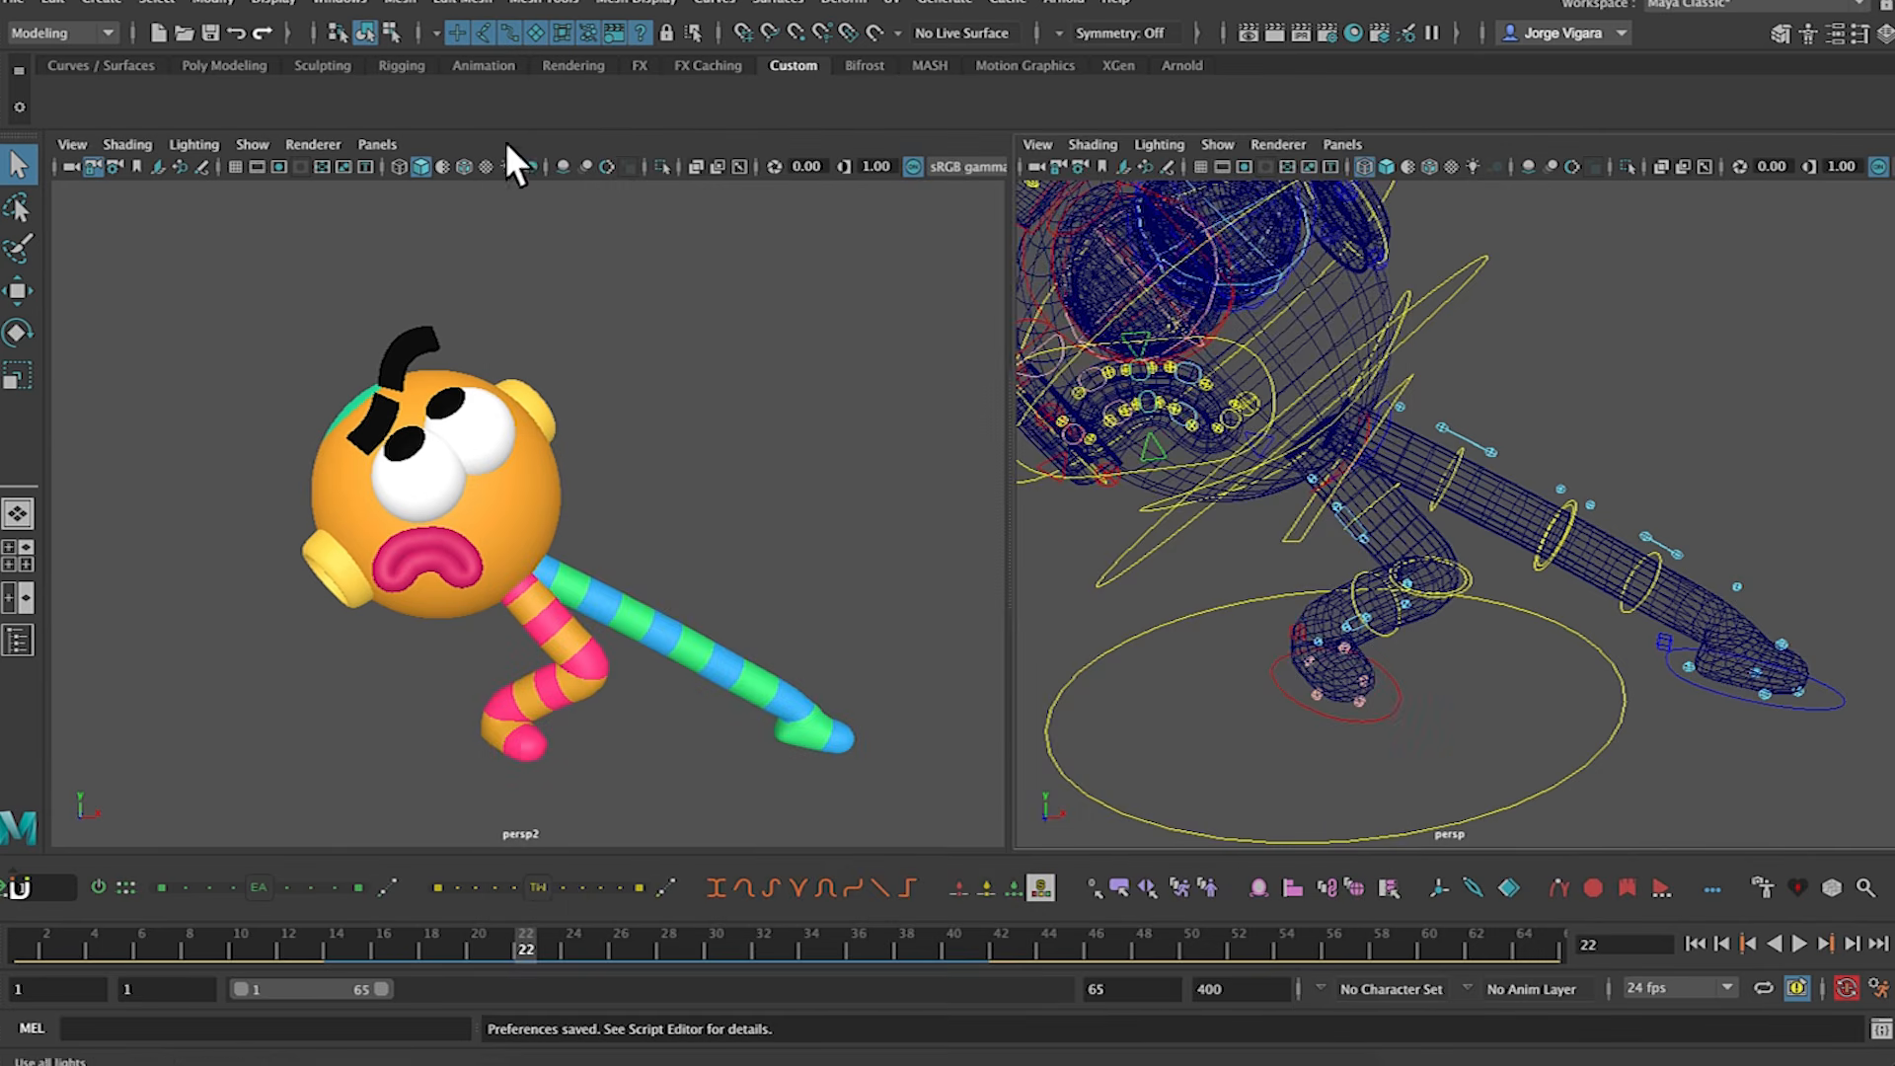
- Select the control of the bent leg's foot and switch the selection repeatedly between it and its opposite
left_click(1394, 688)
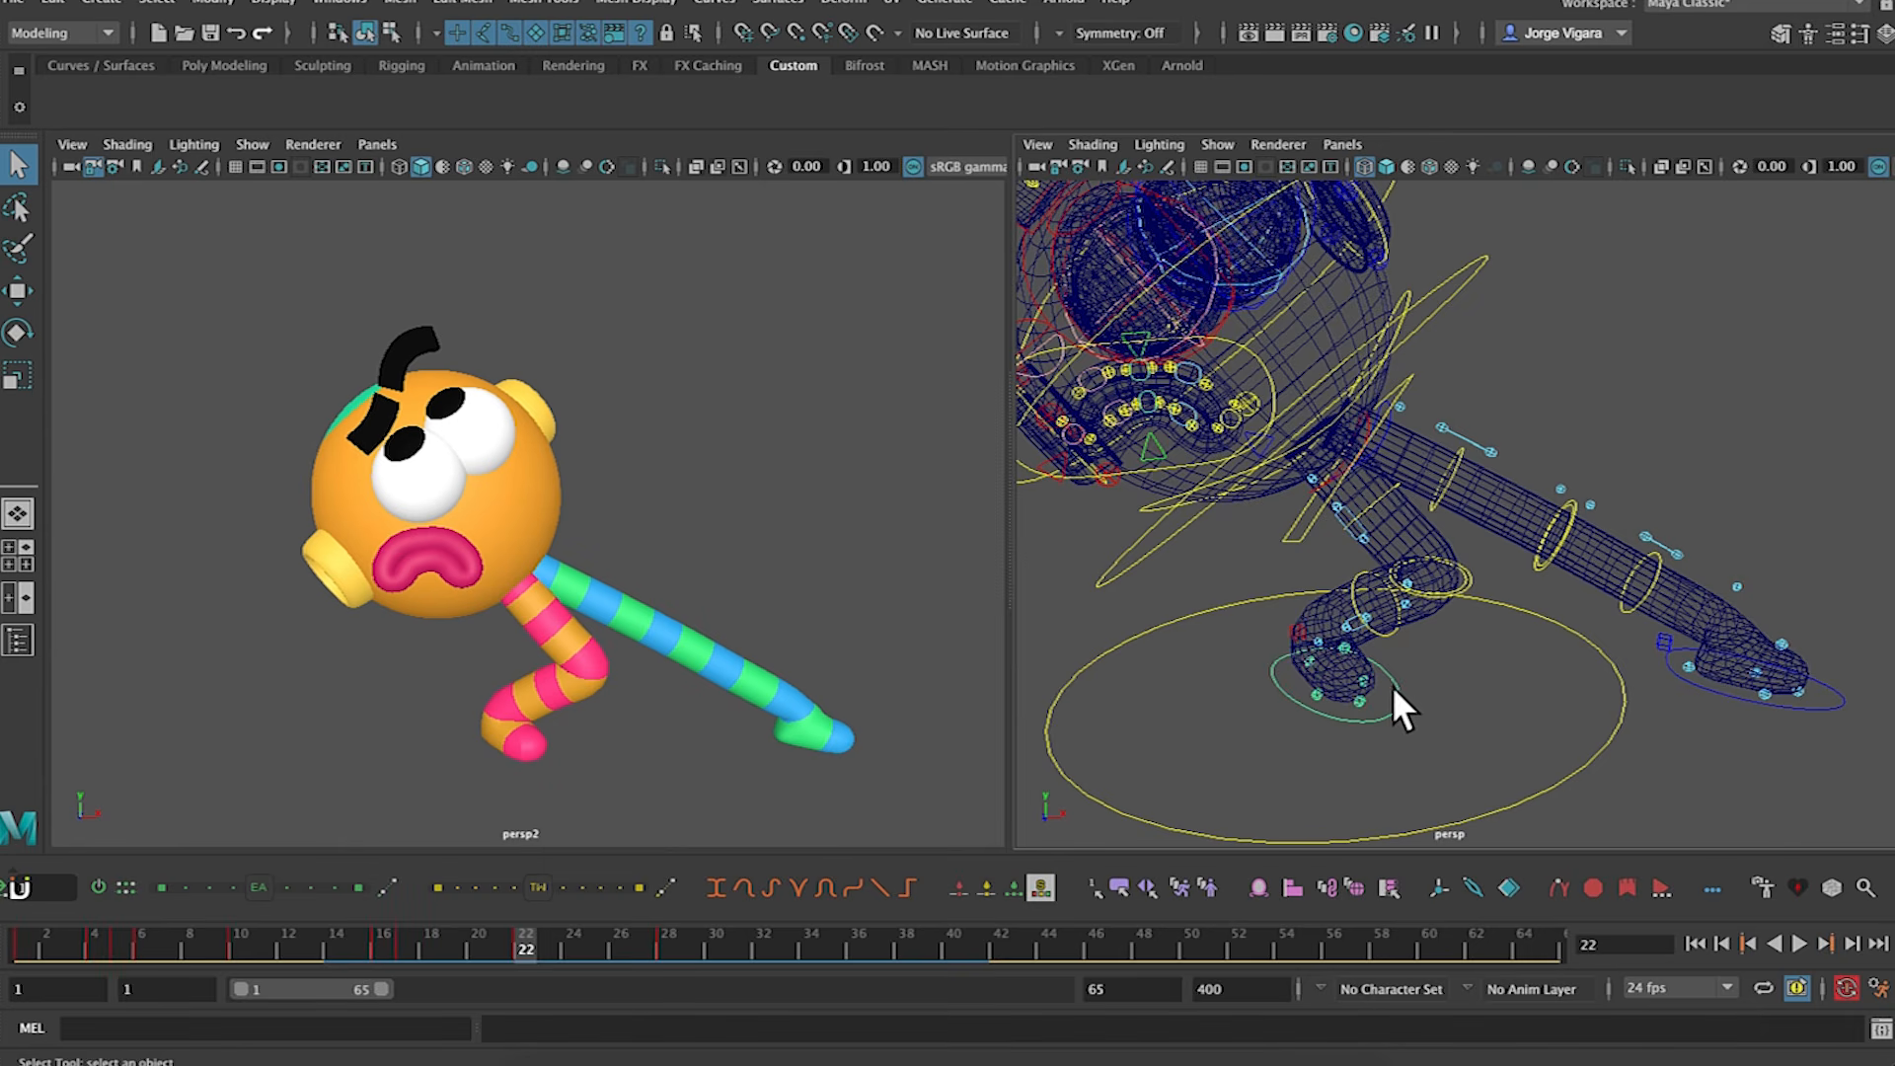
key("alt+o")
key("alt+o")
key("alt+o")
key("alt+o")
key("alt+o")
key("alt+o")
key("alt+o")
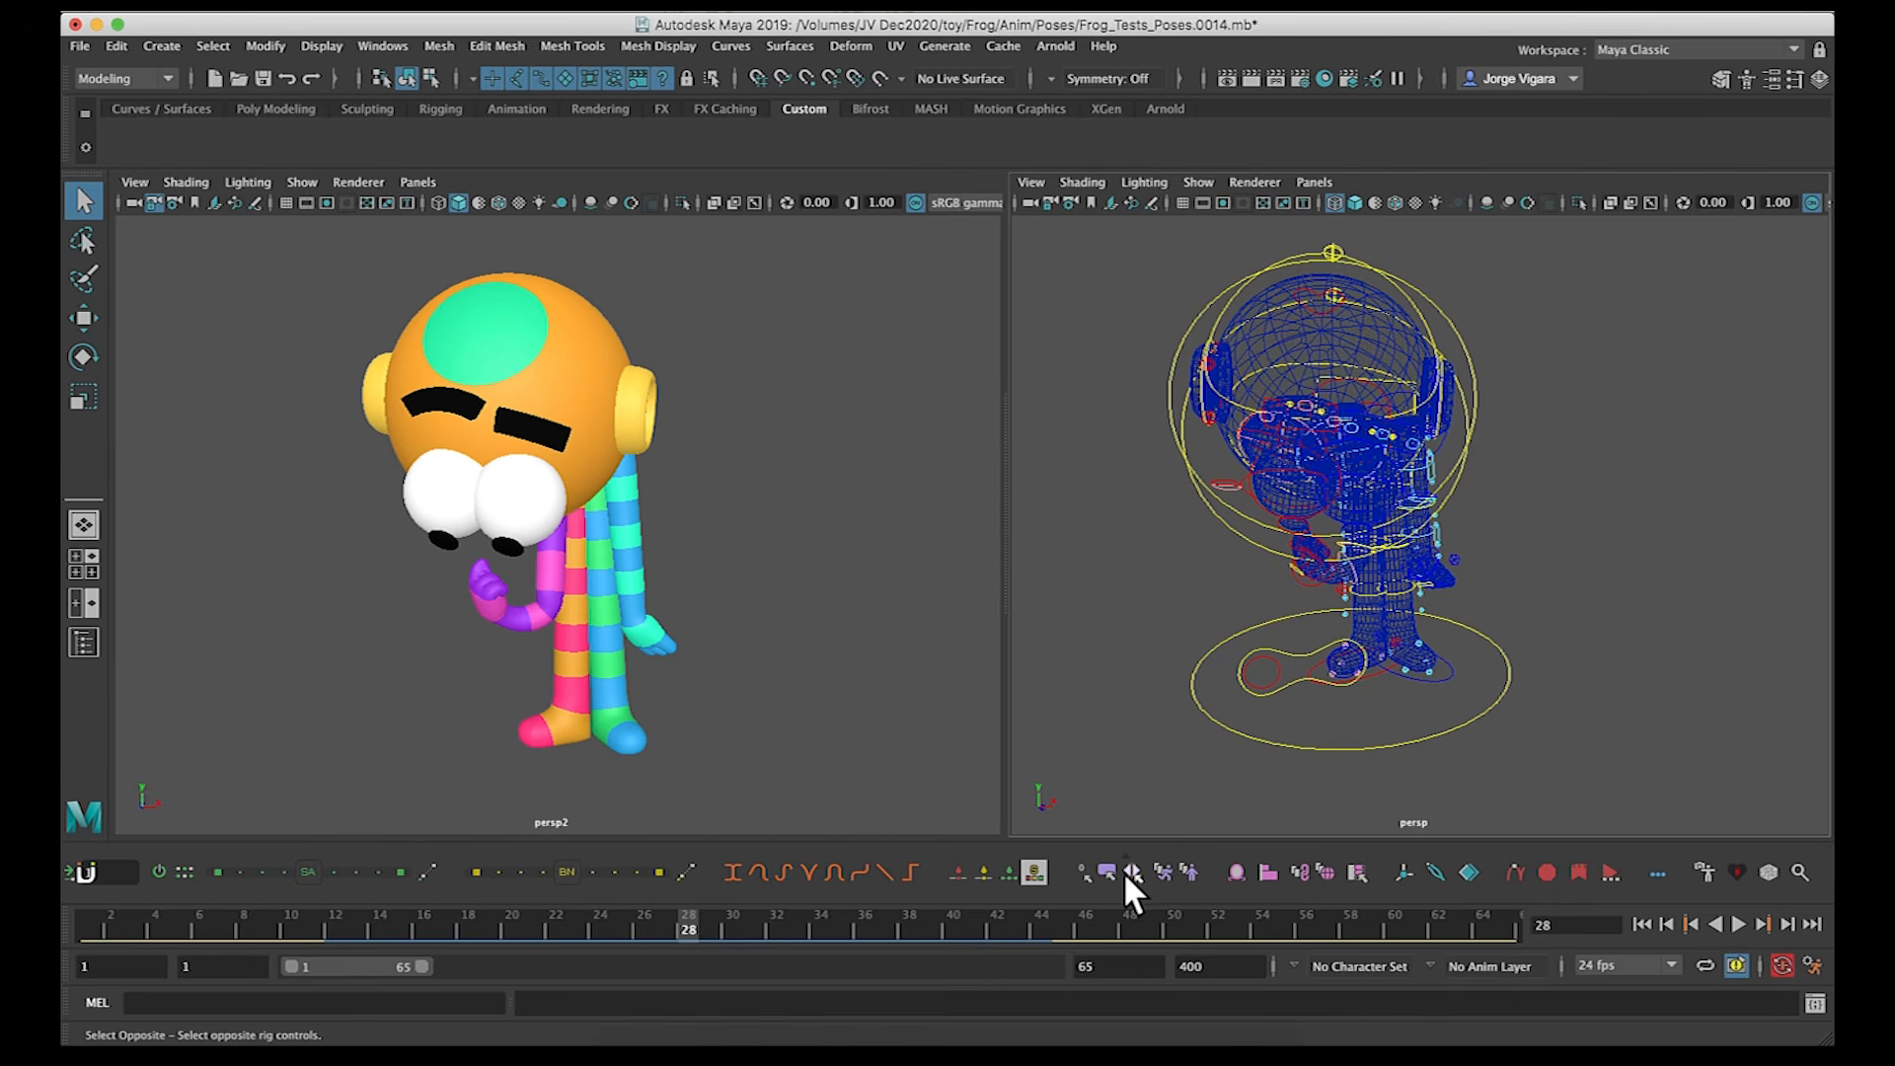
- Open the hotkey setting from Select Opposite's tooltip, assign \ to the command and apply it
mouse_move(1130, 871)
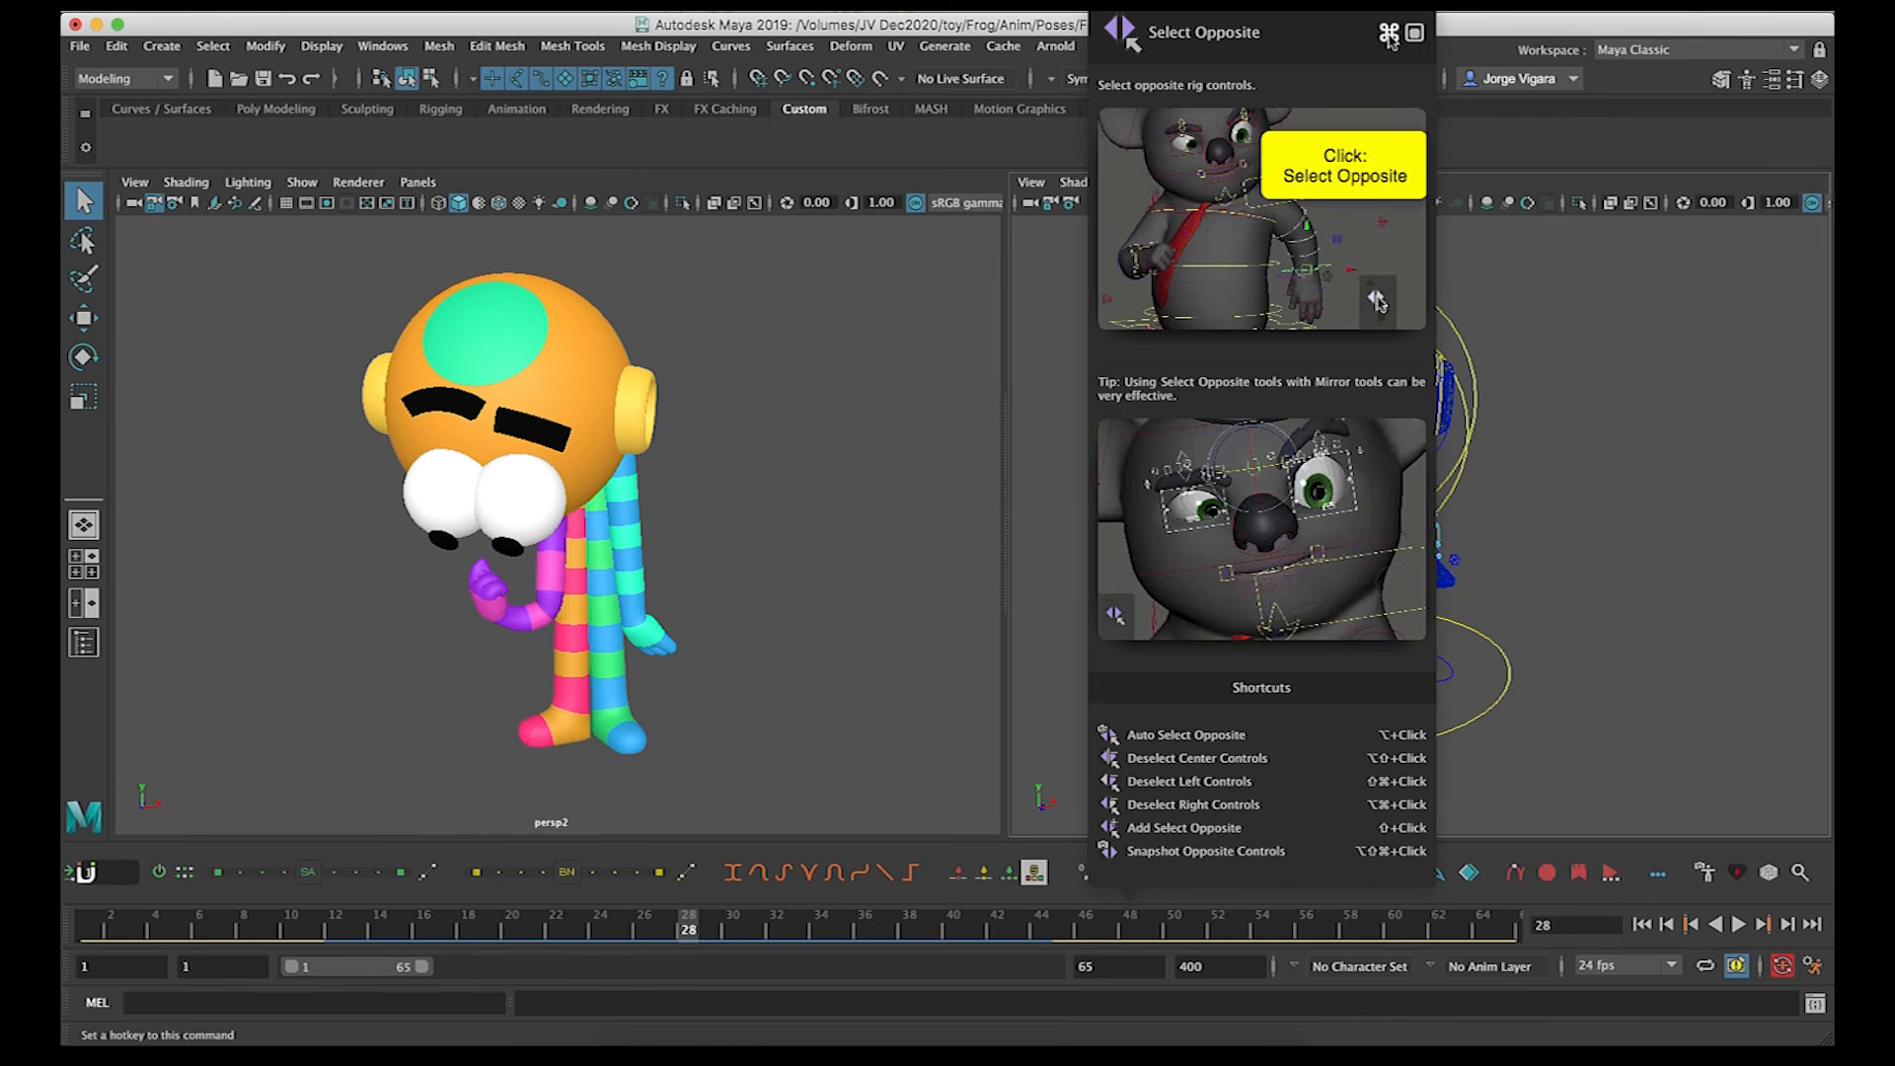
left_click(1154, 624)
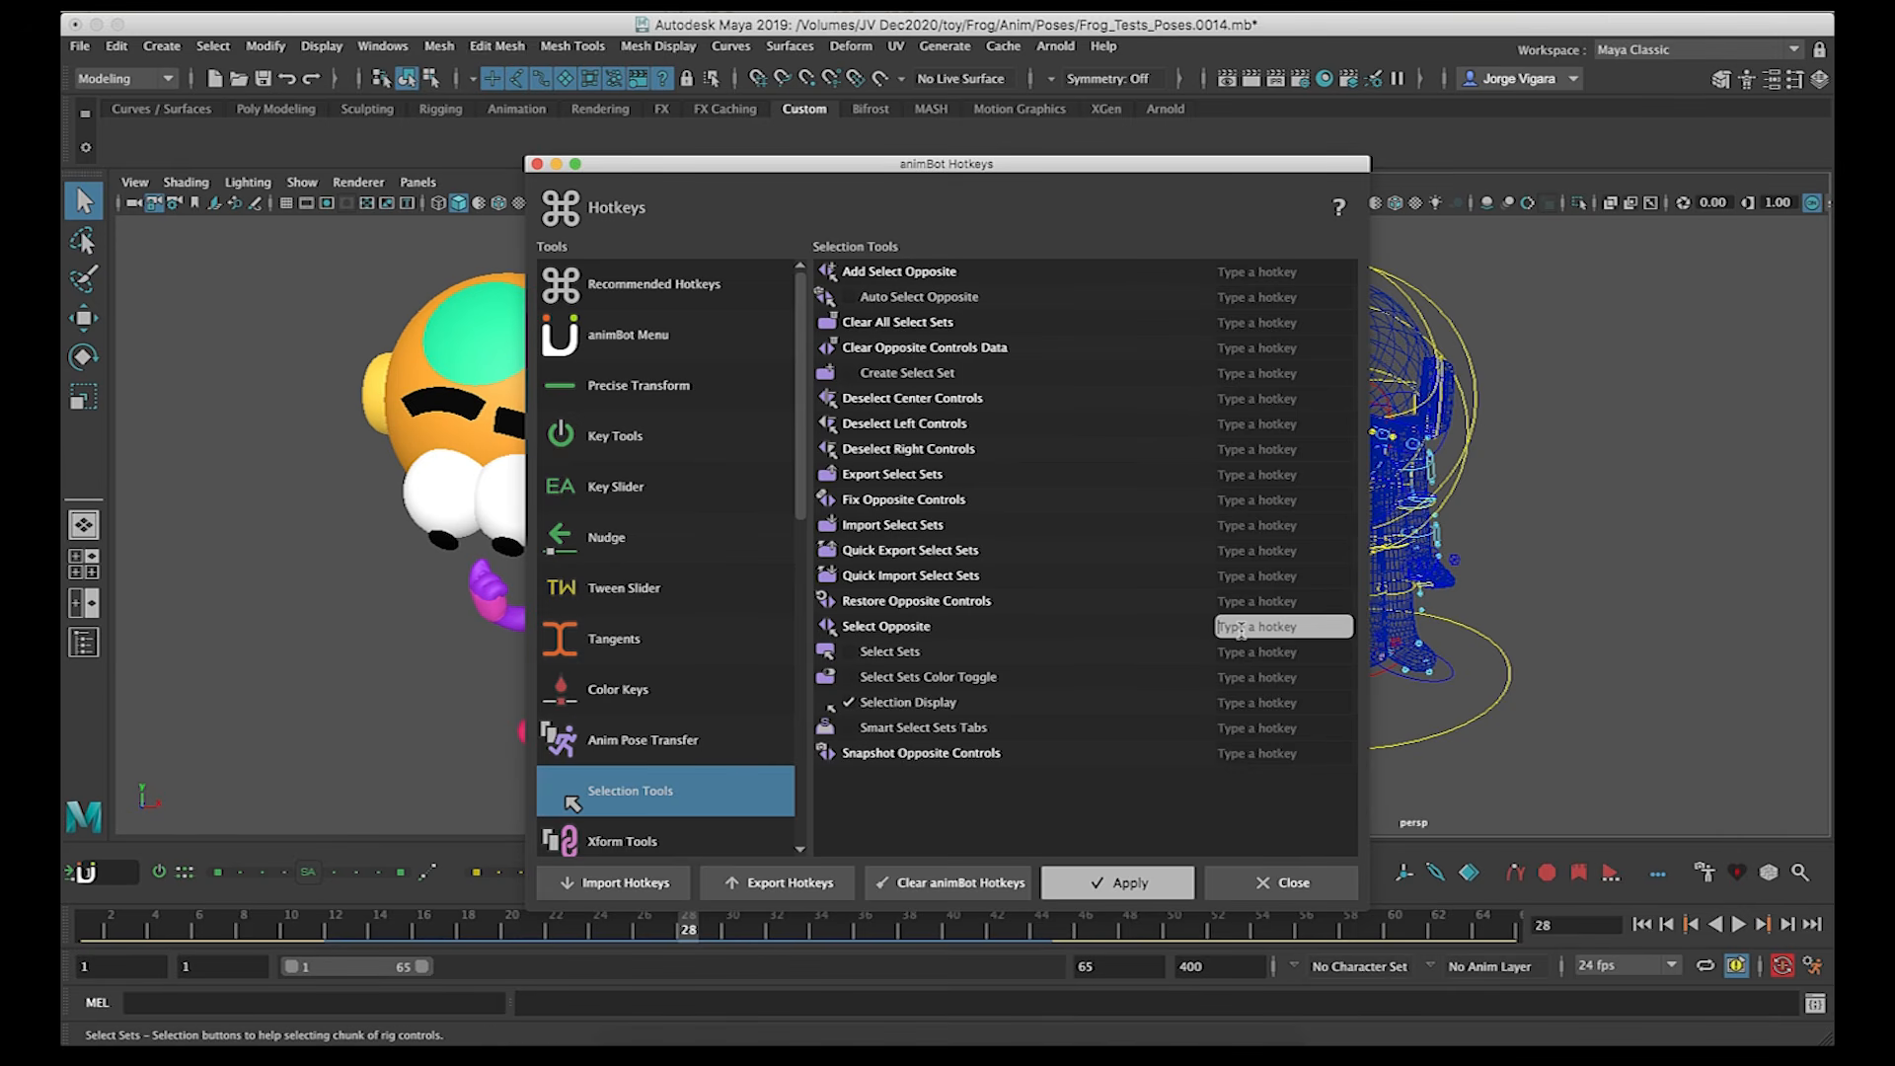
type("\\")
left_click(1134, 883)
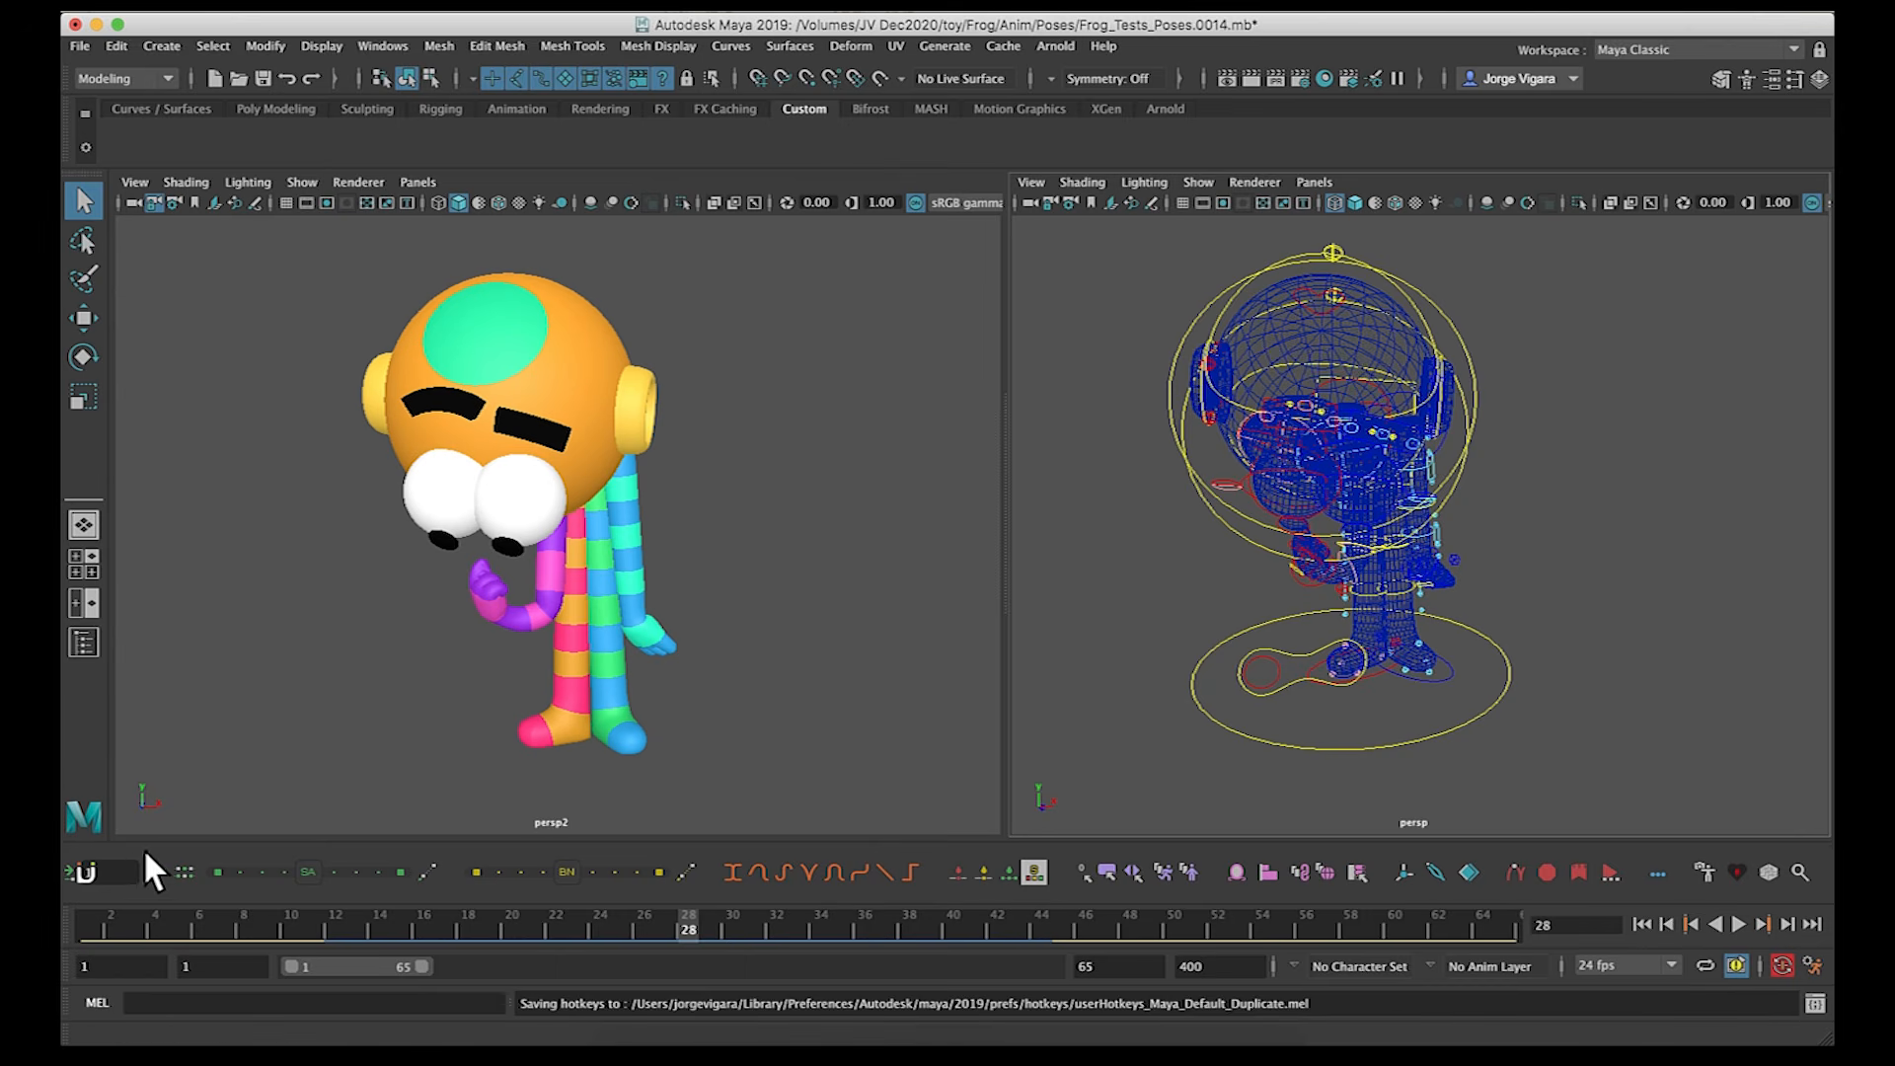
- Examine the Show Tool Tips option among animBot's System settings
left_click(85, 874)
mouse_move(131, 873)
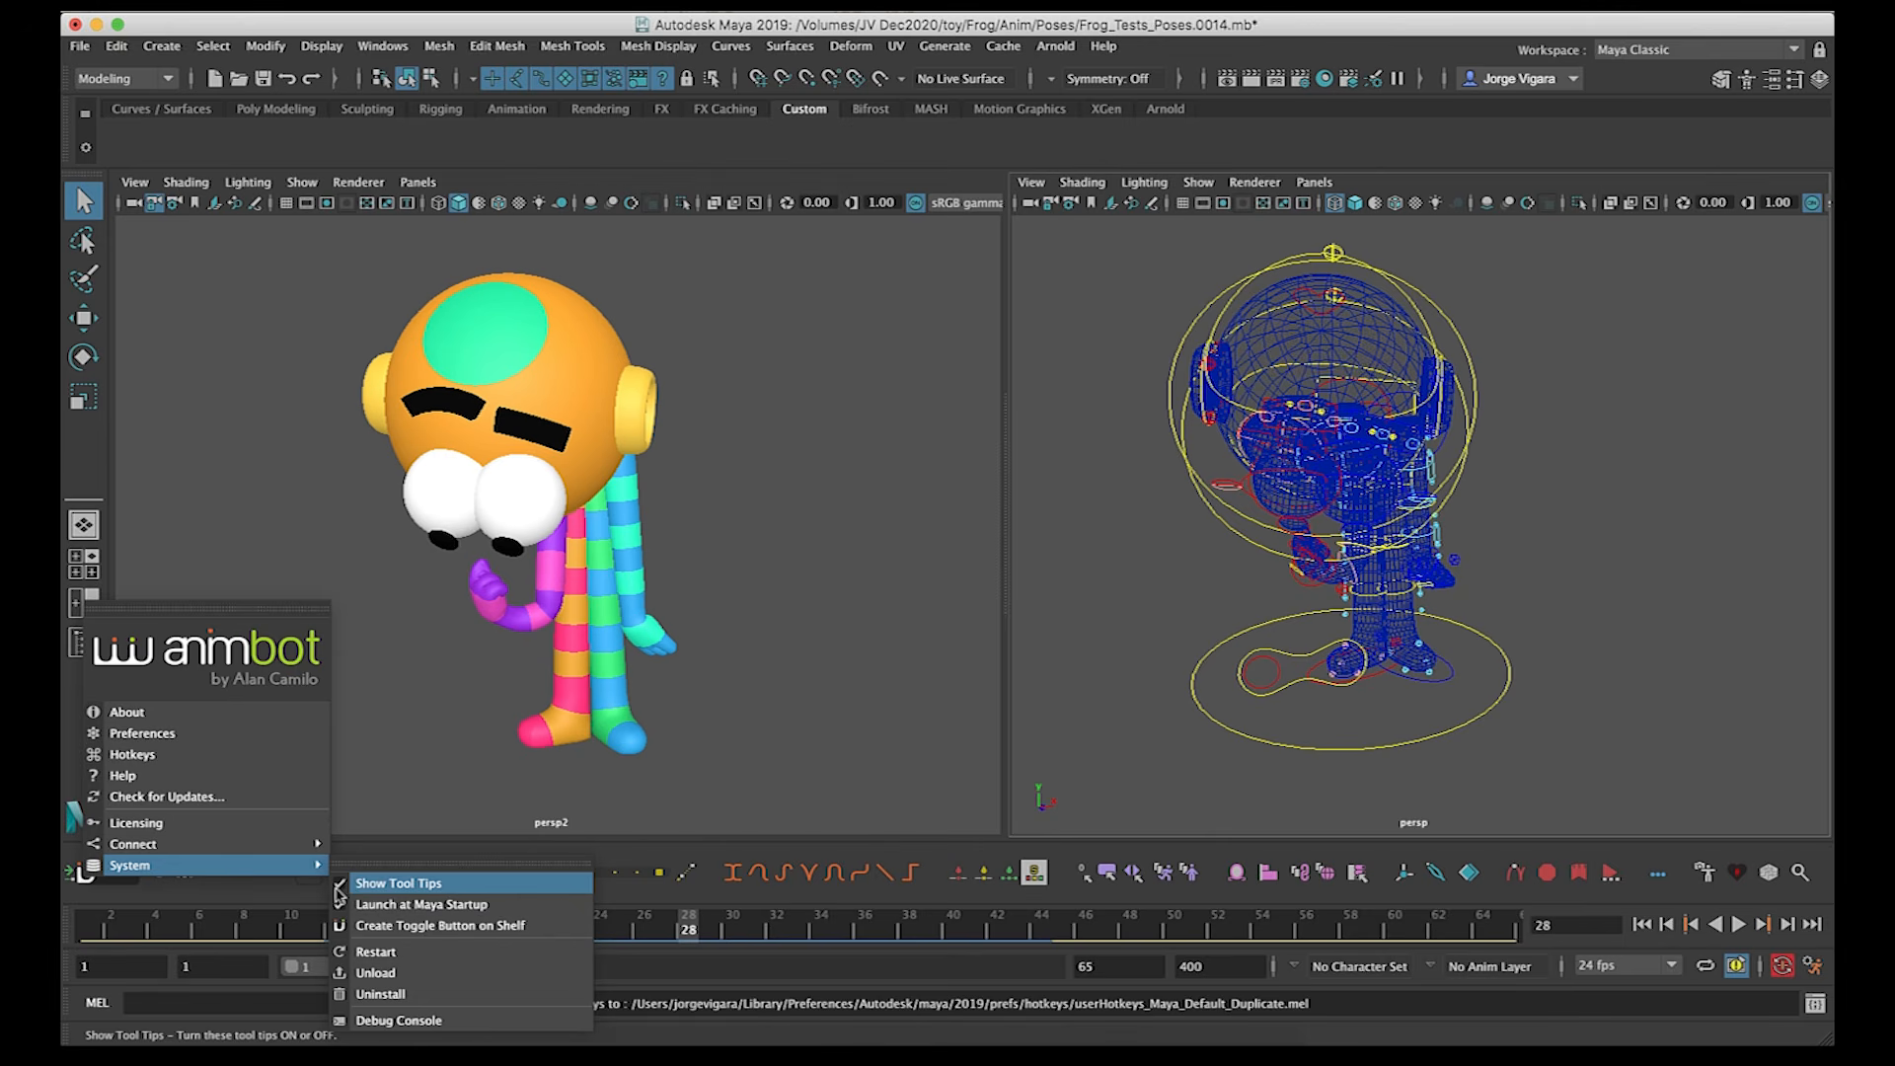
left_click(843, 757)
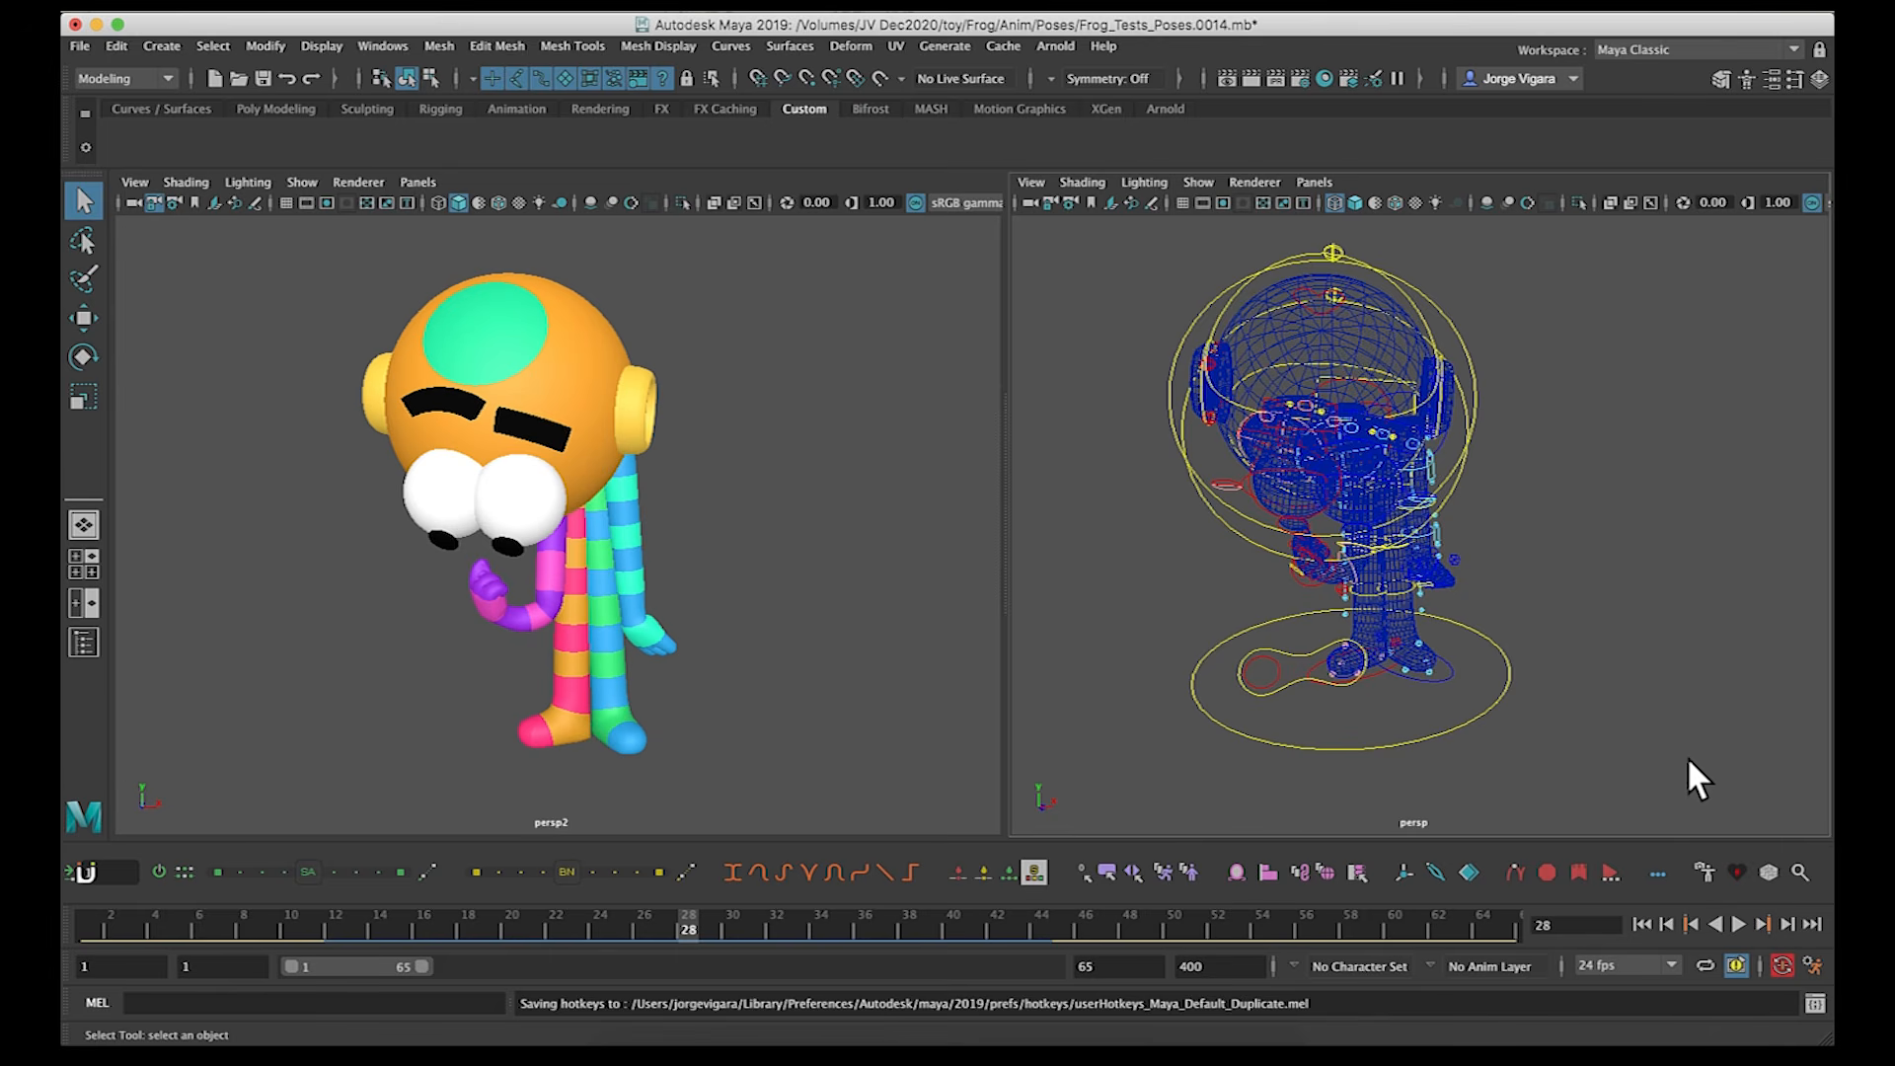
- Search animBot's commands for "tweener"
left_click(1799, 874)
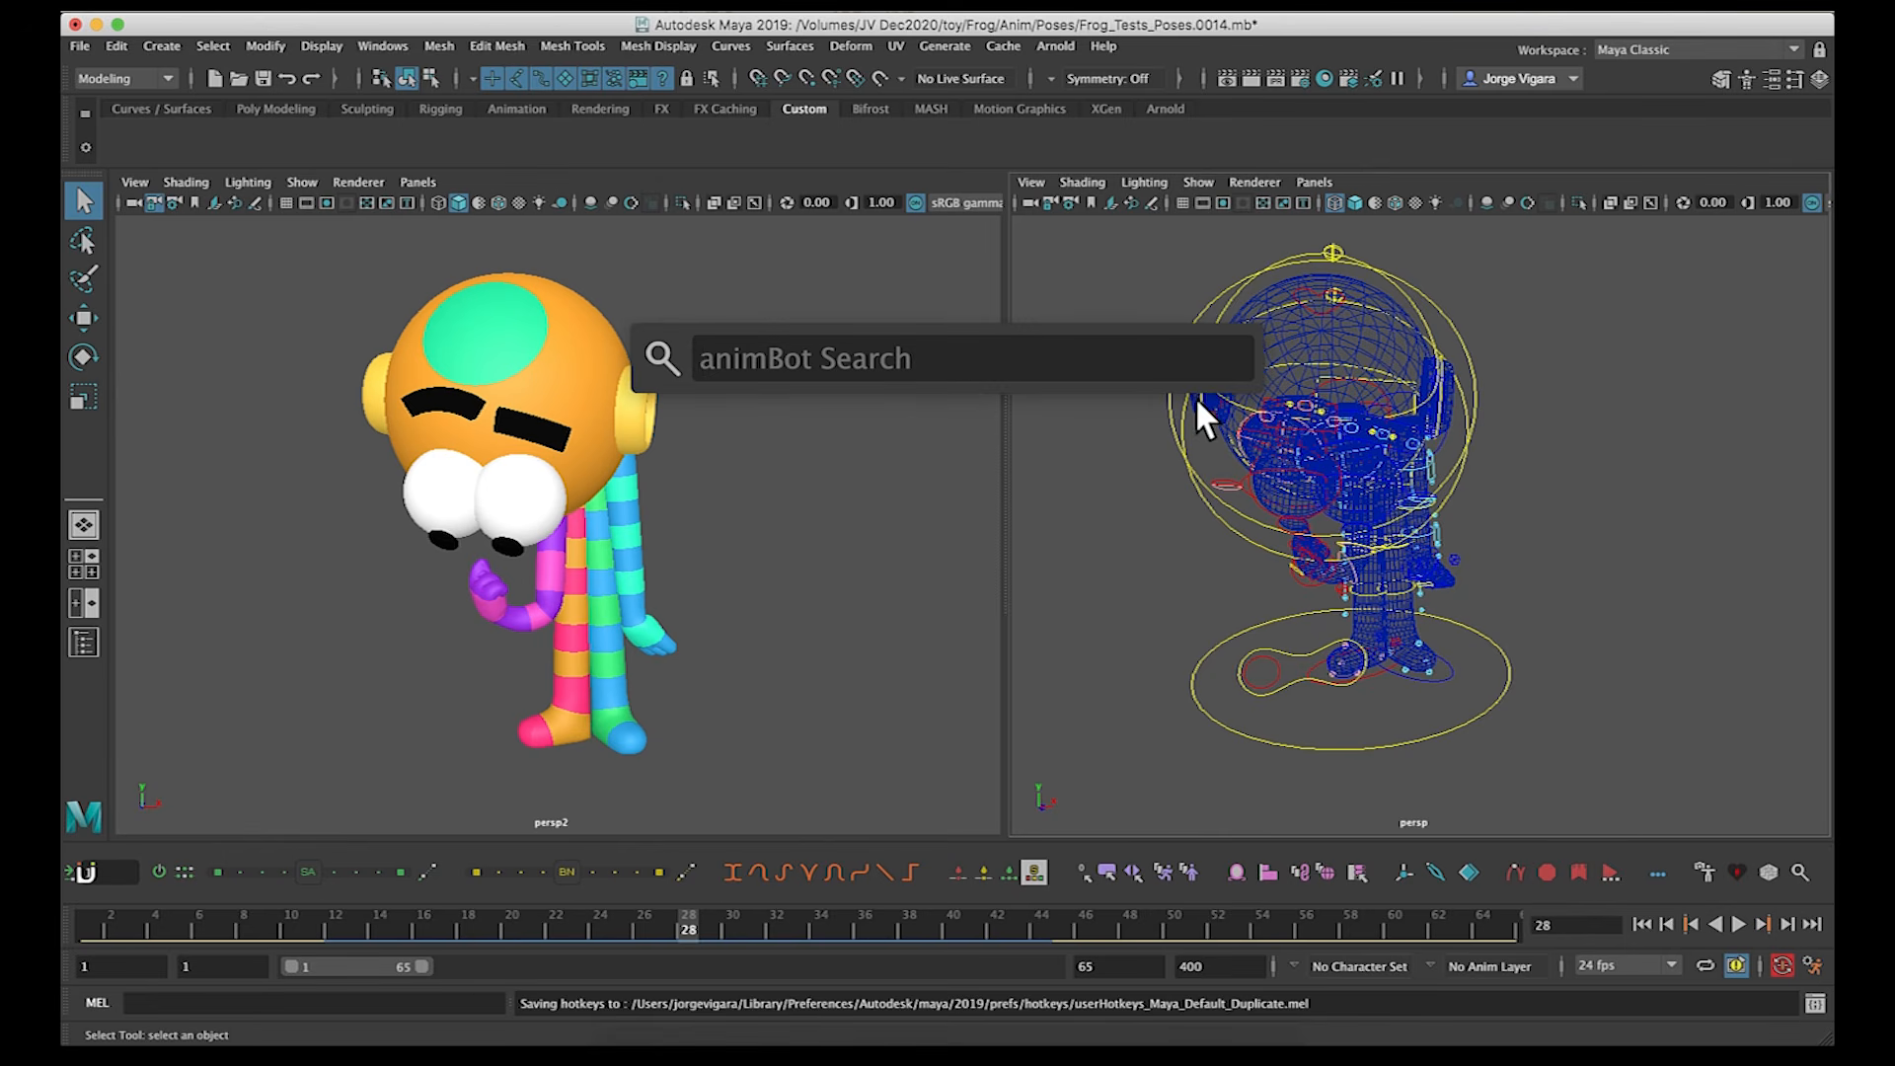
type("twe")
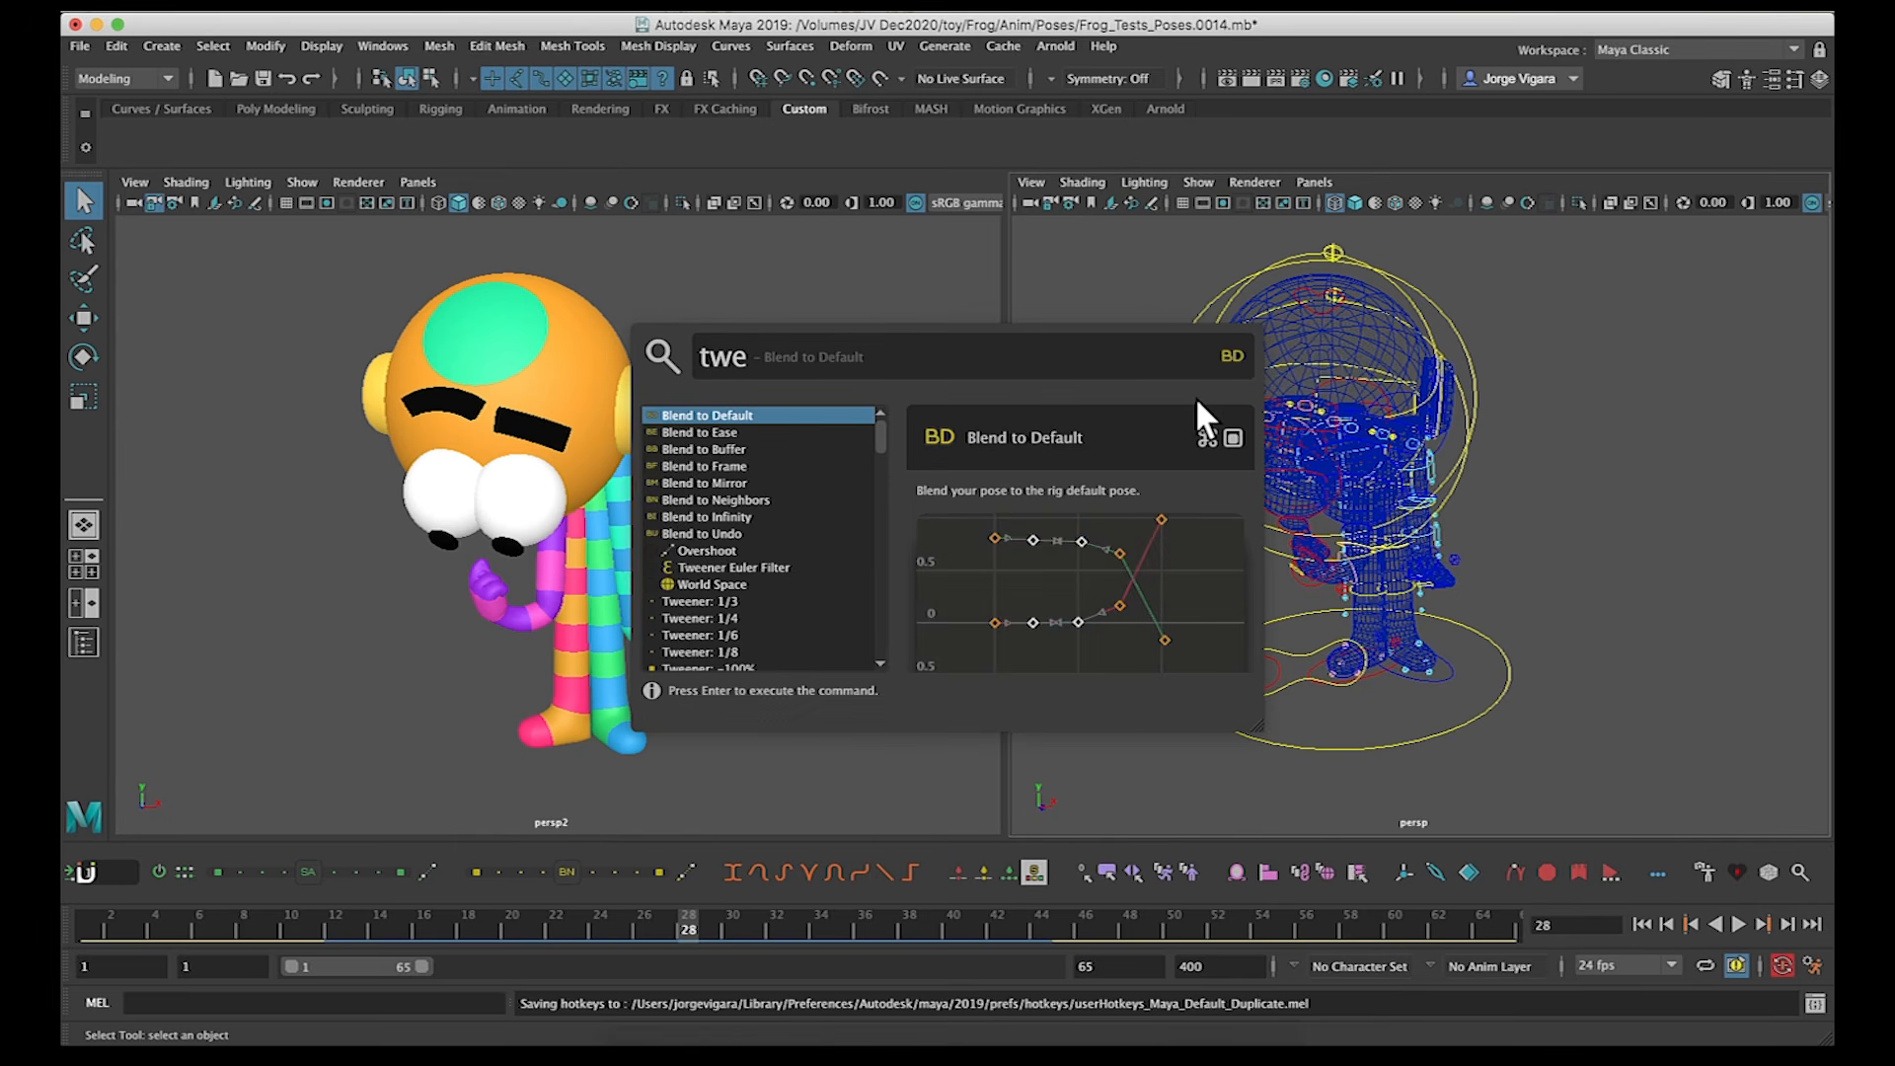
type("ener")
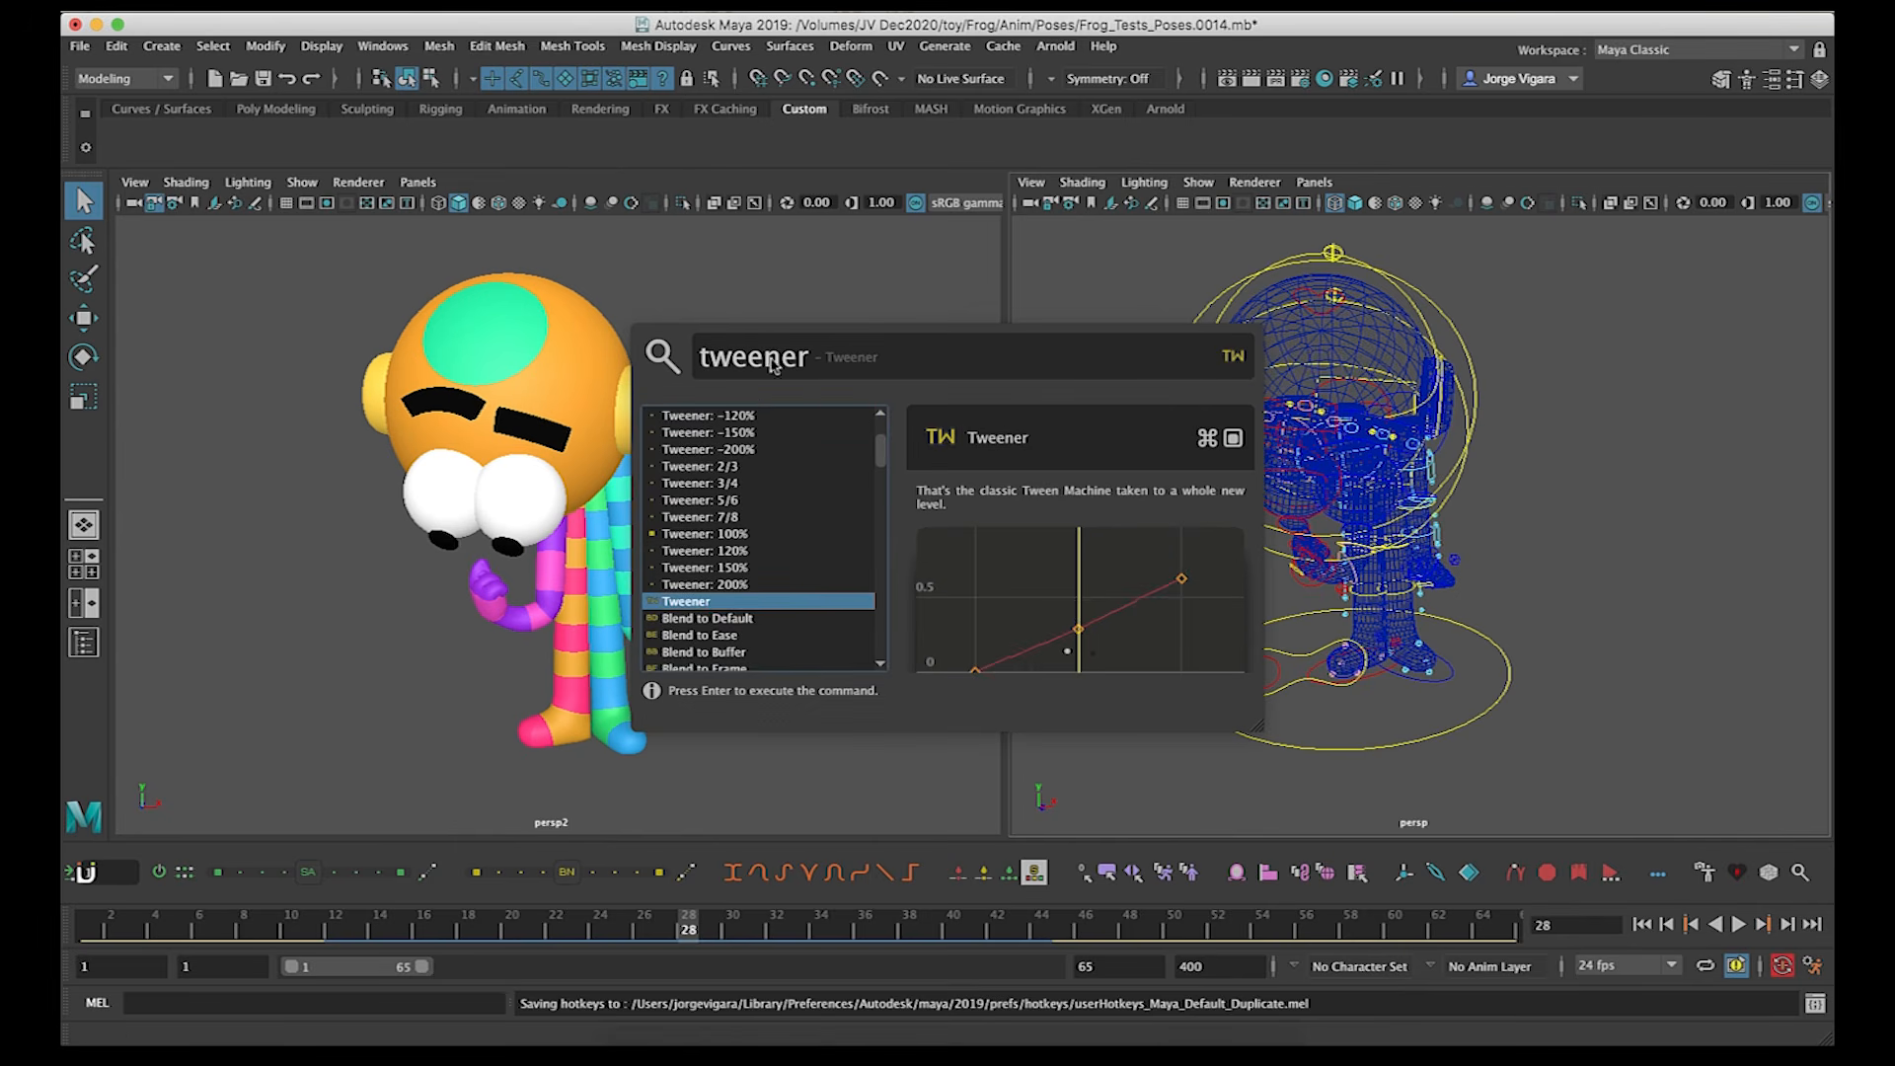